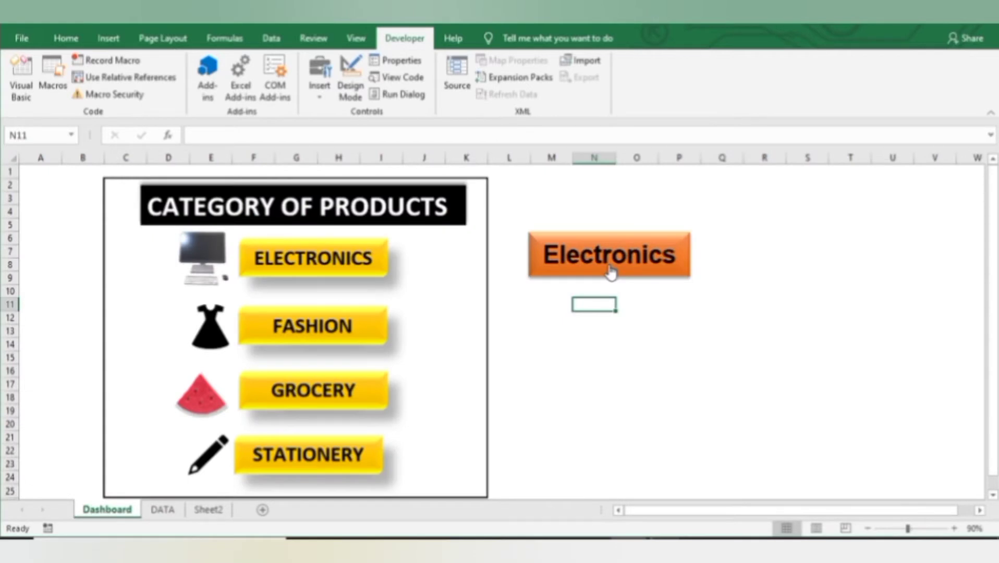
# - Draw a blue rectangle shape about 6 cm wide and 1.6 cm high below the orange Electronics button
pyautogui.click(611, 272)
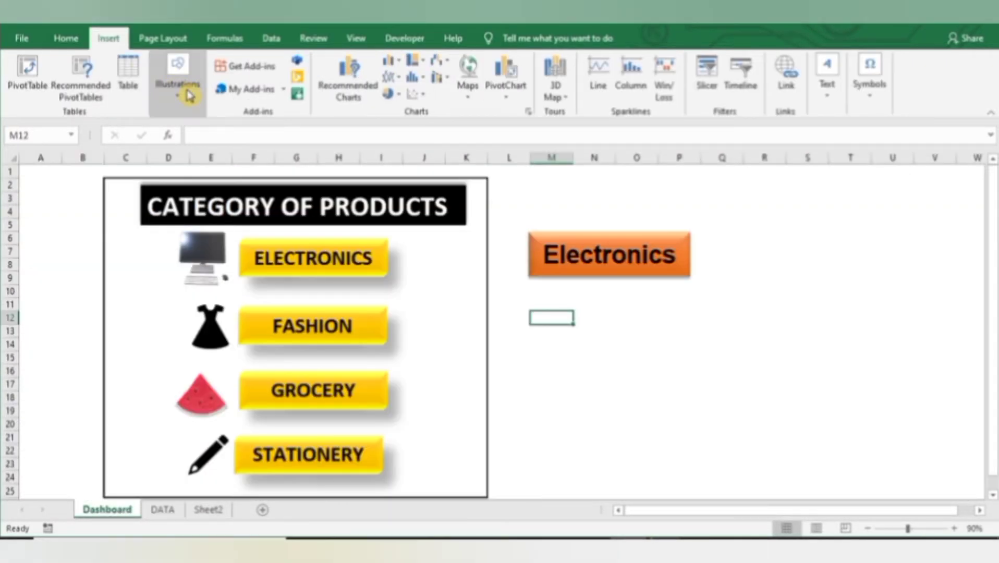
pyautogui.click(187, 92)
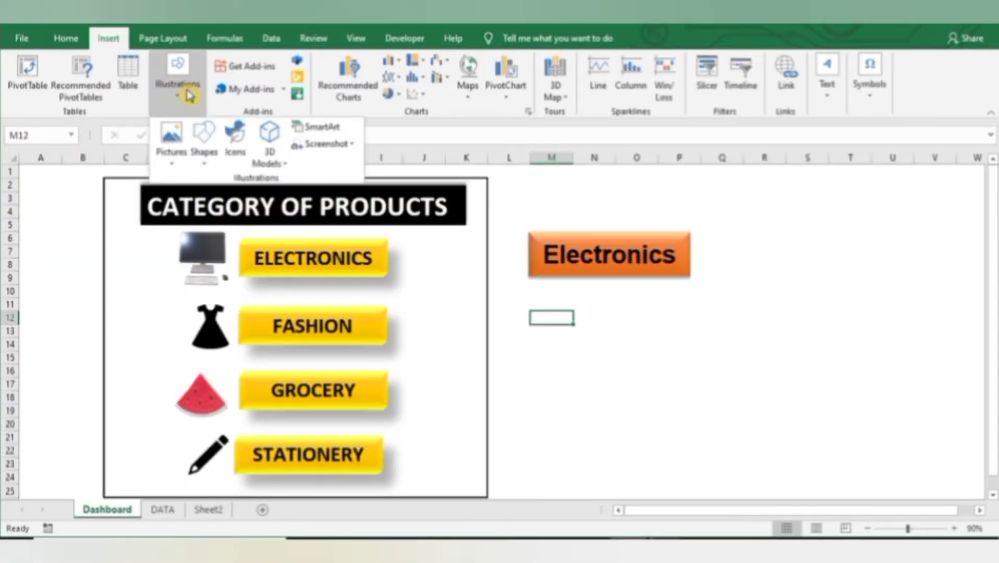
pyautogui.click(203, 142)
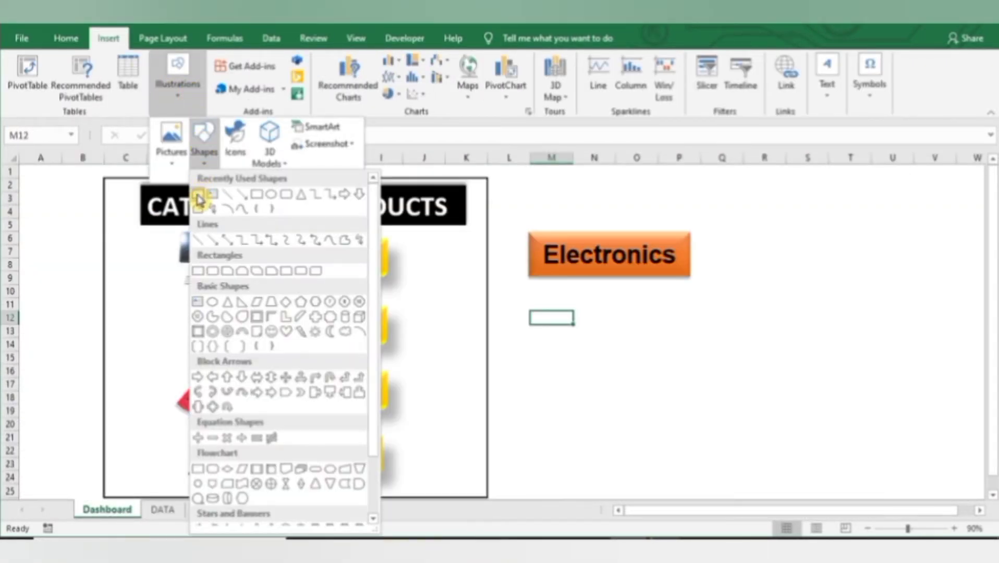
pyautogui.click(199, 199)
pyautogui.moveTo(542, 307); pyautogui.dragTo(692, 346)
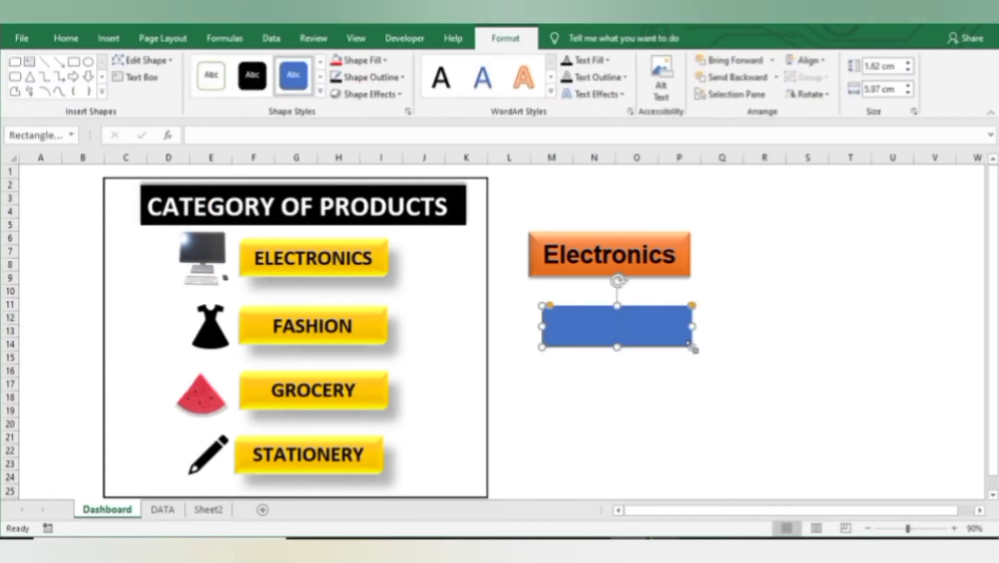
# - Apply a raised-edge preset shape effect to the new rectangle and label it Fashion
pyautogui.click(339, 95)
pyautogui.moveTo(365, 123)
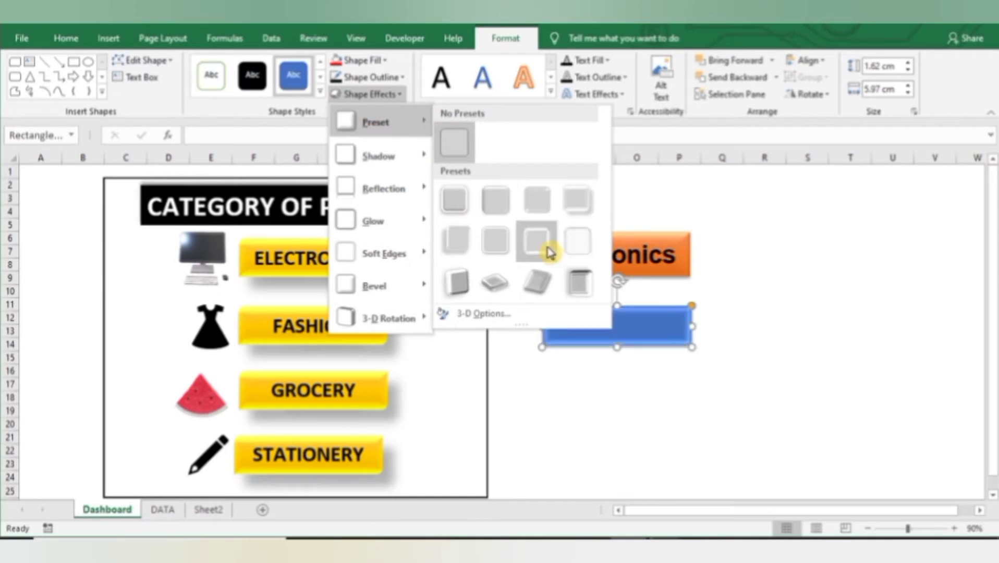
pyautogui.click(575, 332)
pyautogui.write('Fashion')
# - Set the Fashion label to font size 32 and centre it horizontally and vertically within its shape
pyautogui.click(68, 39)
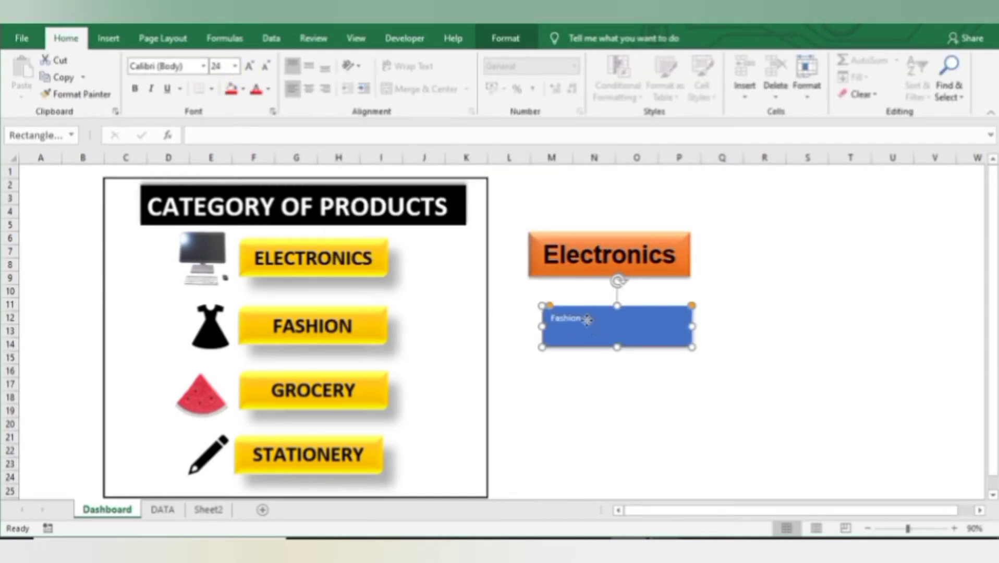
pyautogui.moveTo(589, 316); pyautogui.dragTo(599, 315)
pyautogui.click(248, 69)
pyautogui.click(248, 68)
pyautogui.click(248, 69)
pyautogui.click(249, 68)
pyautogui.doubleClick(248, 68)
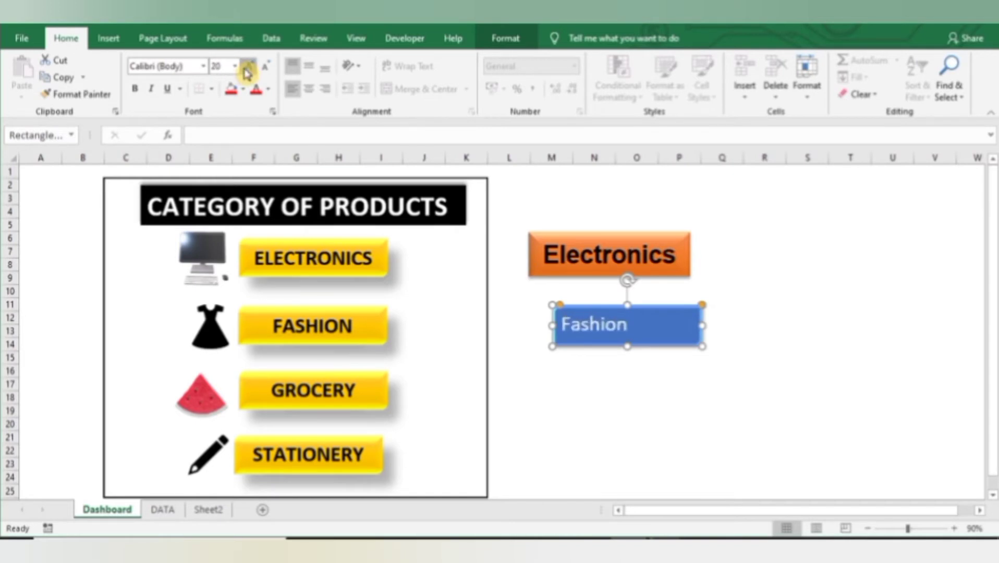
pyautogui.click(248, 69)
pyautogui.click(248, 68)
pyautogui.click(309, 88)
pyautogui.click(311, 72)
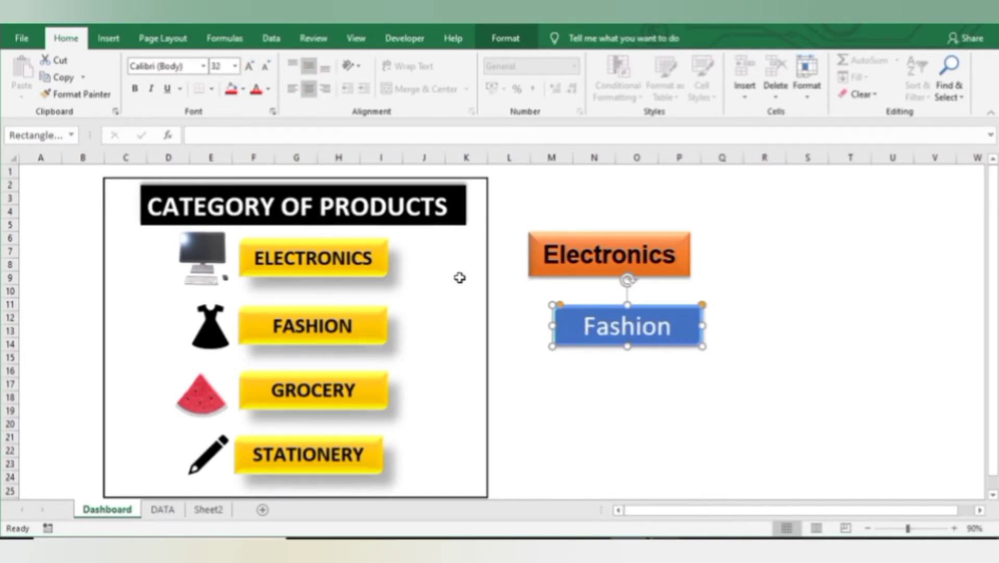
pyautogui.click(700, 451)
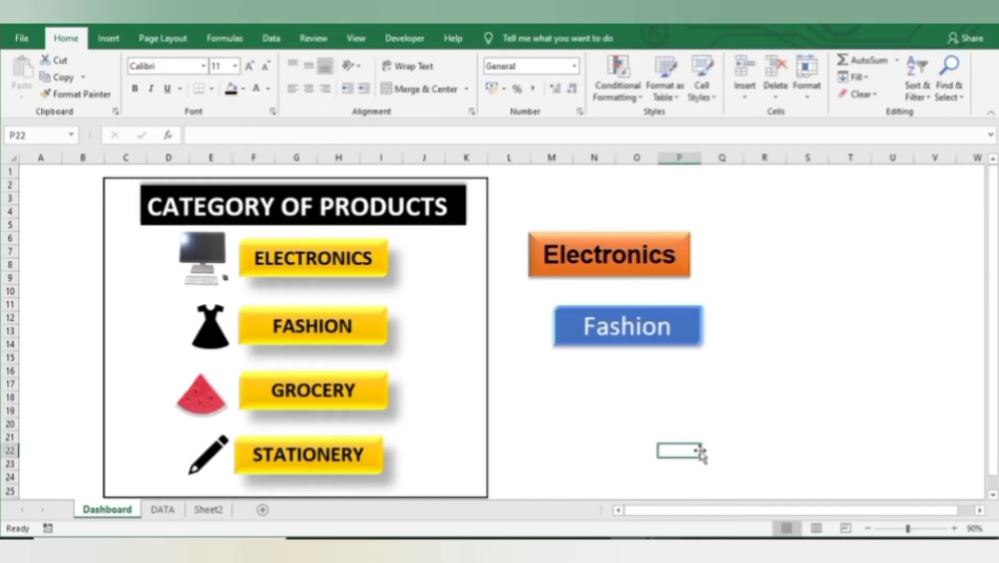
# - Assign a newly recorded macro named FashionProducts to the Fashion shape and start recording it in the Personal Macro Workbook
pyautogui.rightClick(628, 334)
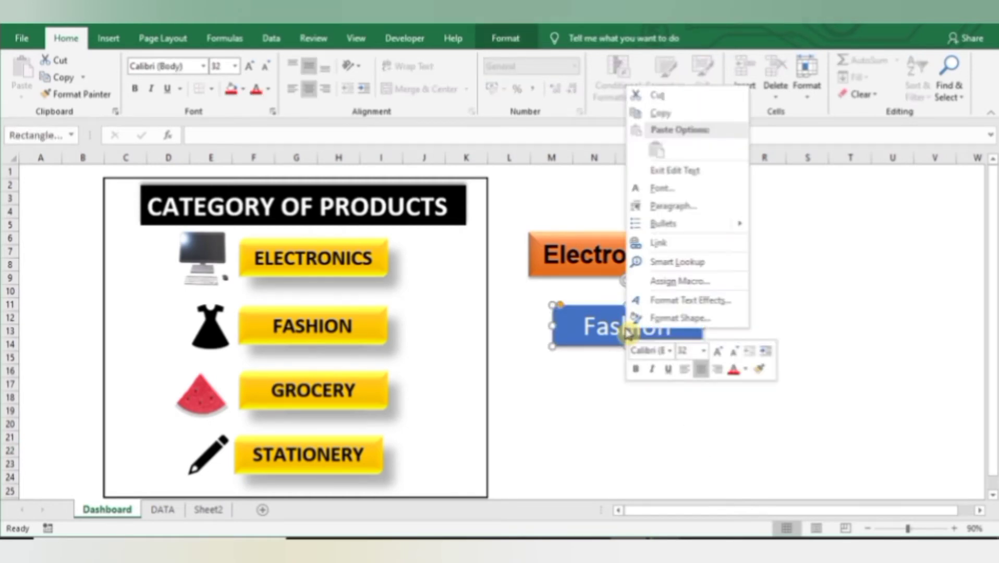
pyautogui.click(680, 282)
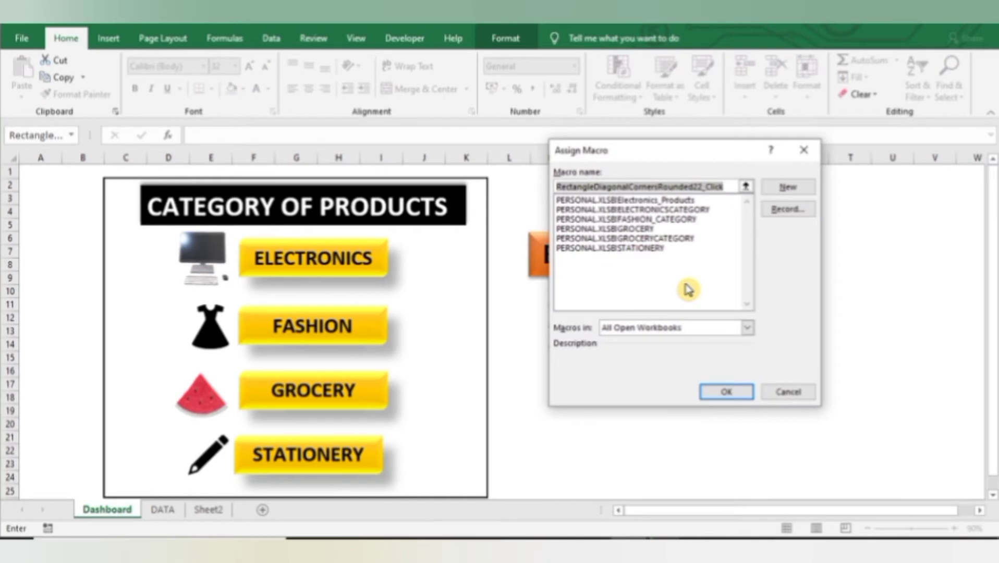
pyautogui.click(800, 208)
pyautogui.write('R')
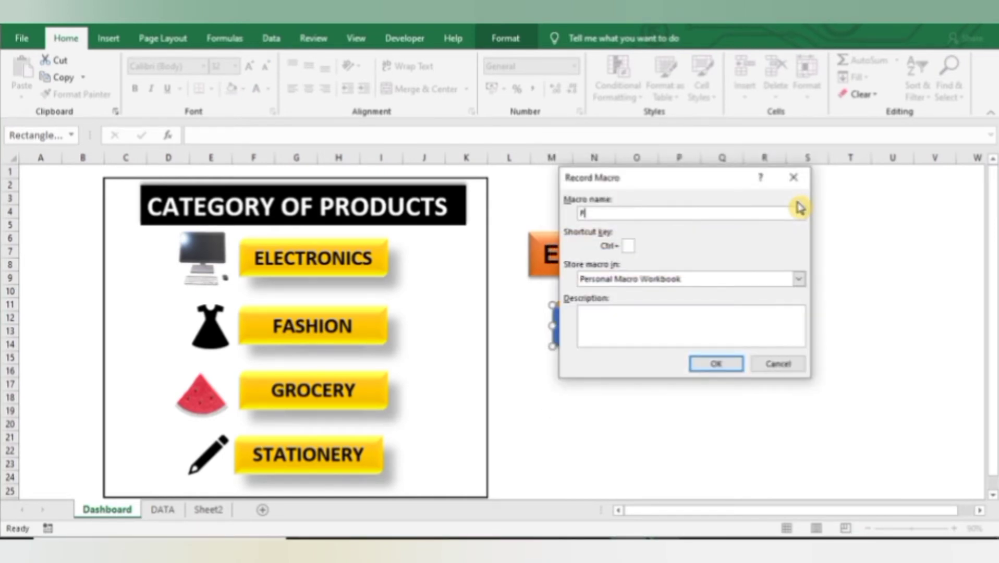
pyautogui.write('ashionProducts')
pyautogui.click(715, 364)
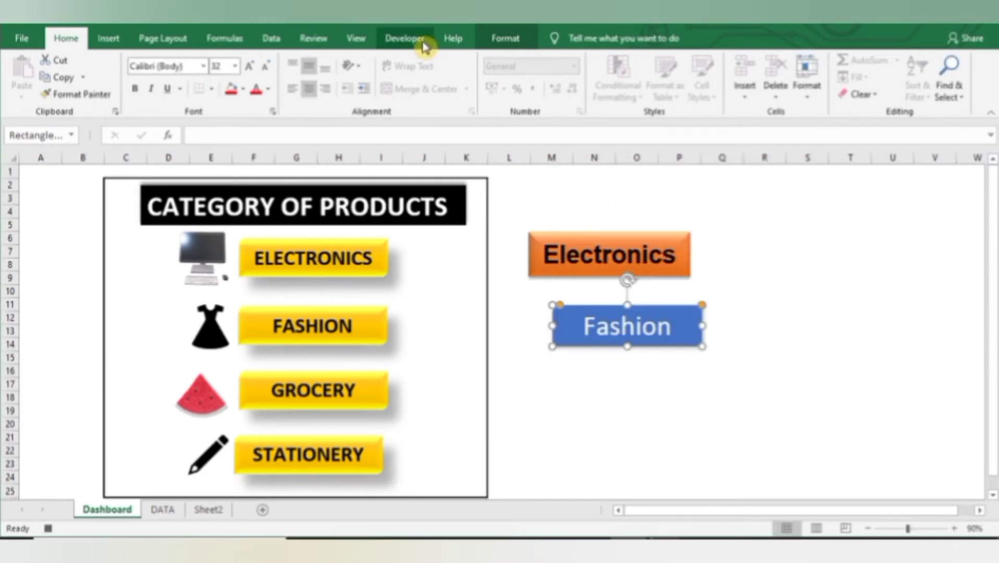
# - Record going to the FASHION heading in cell A150 of the DATA sheet, and stop the macro recording
pyautogui.click(423, 42)
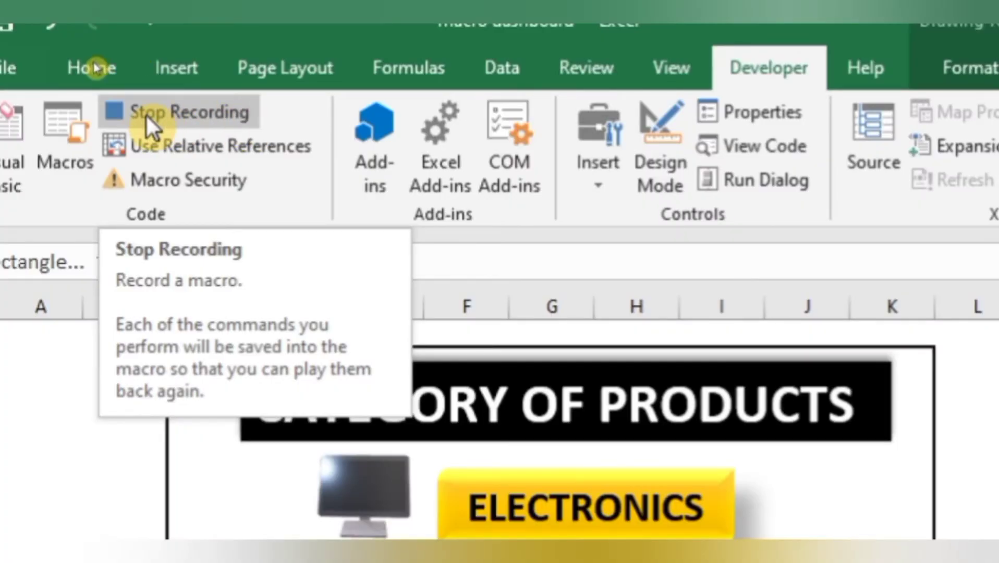
pyautogui.click(162, 510)
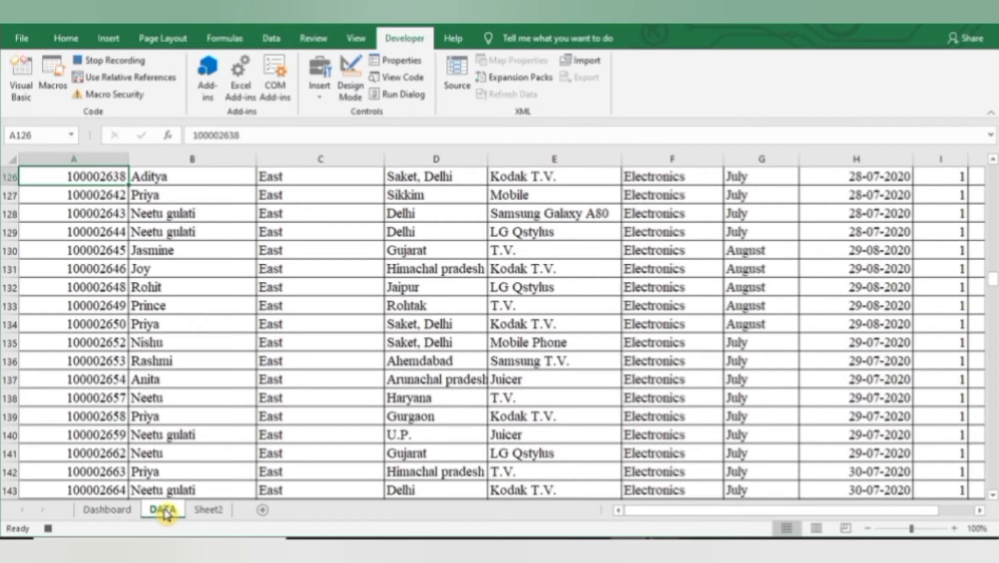
pyautogui.press('pagedown')
pyautogui.press('pagedown')
pyautogui.press('pageup')
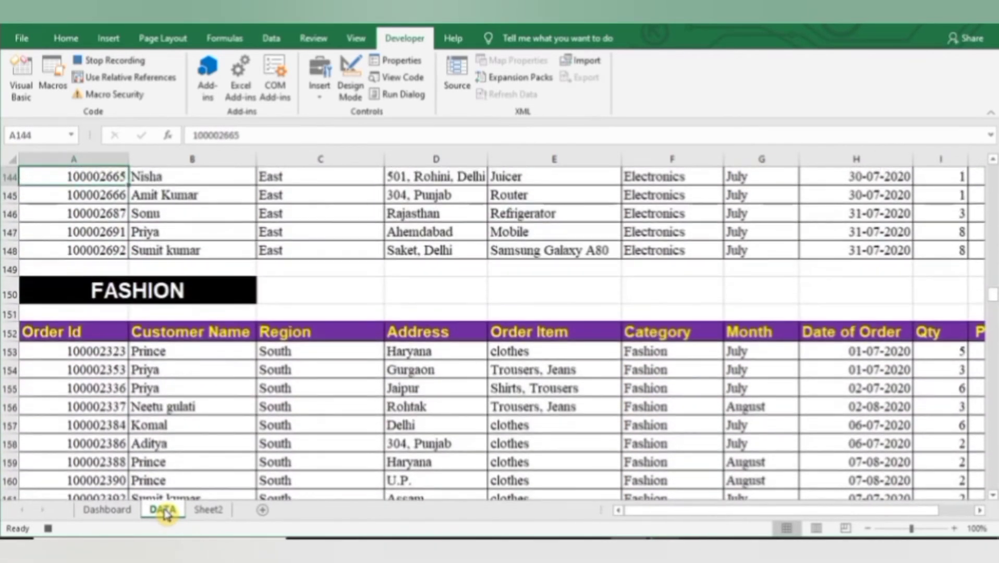
pyautogui.click(207, 291)
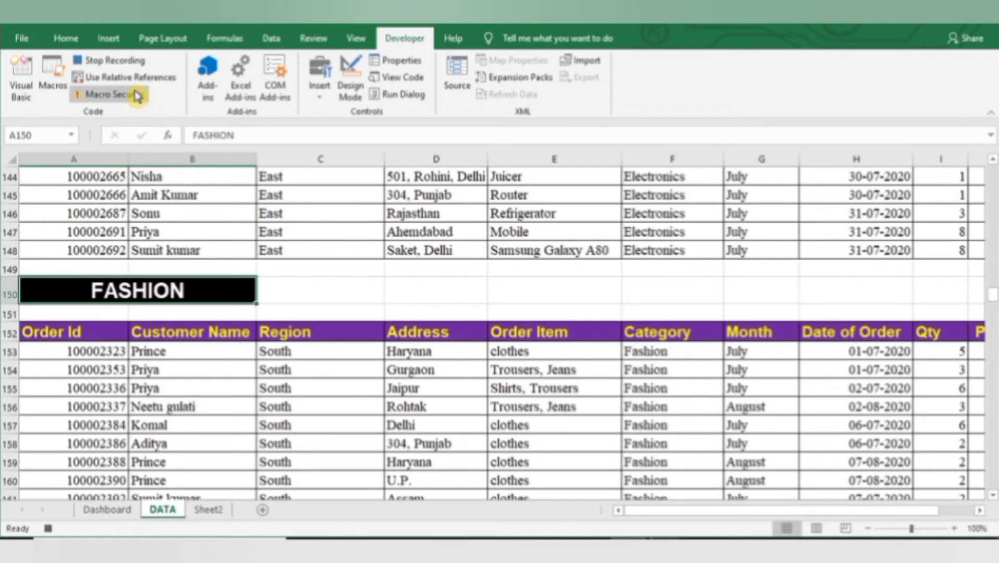
pyautogui.click(123, 62)
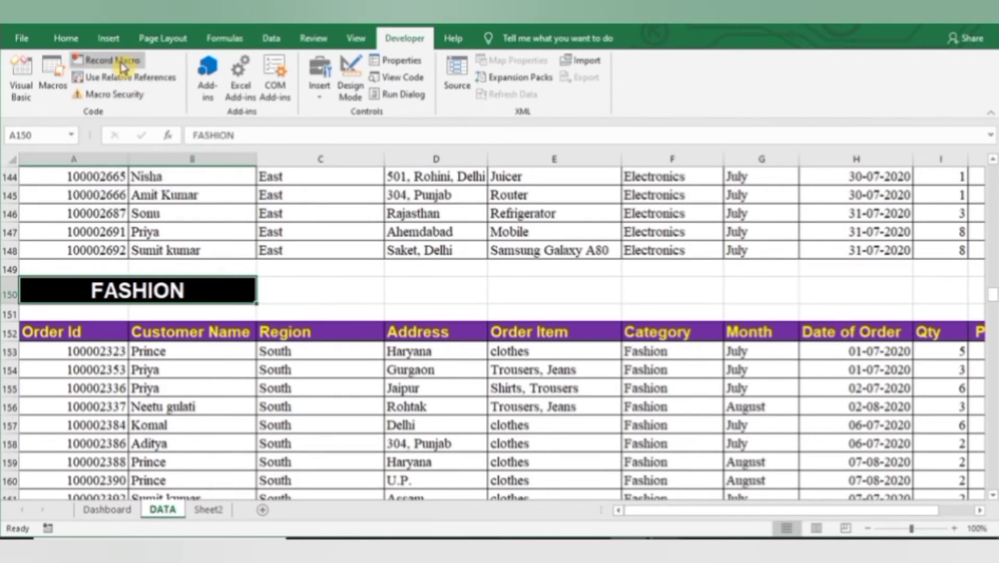
# - Test the blue Fashion button from the Dashboard sheet, check where it leads on the DATA sheet, and return to the Dashboard
pyautogui.click(106, 510)
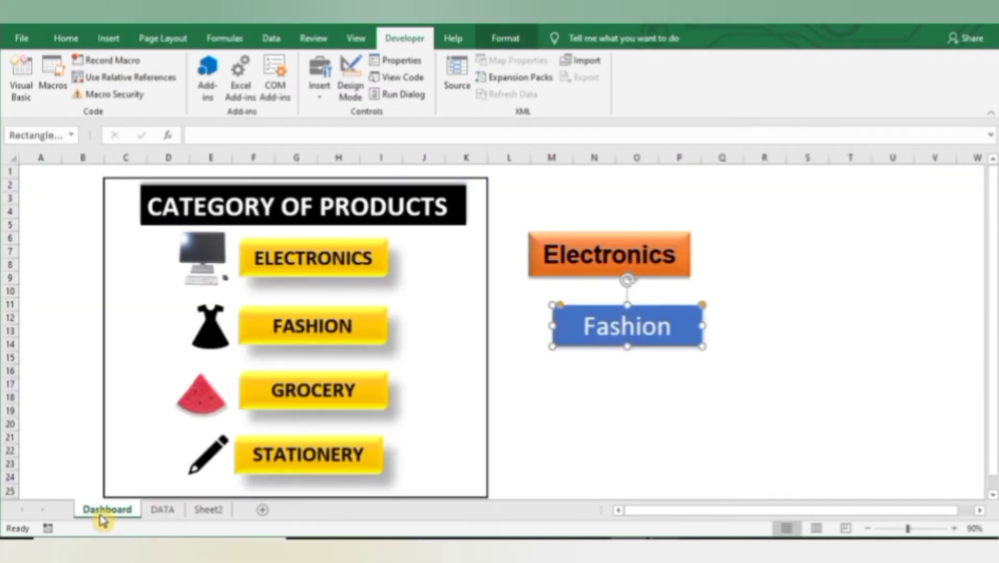
pyautogui.click(692, 371)
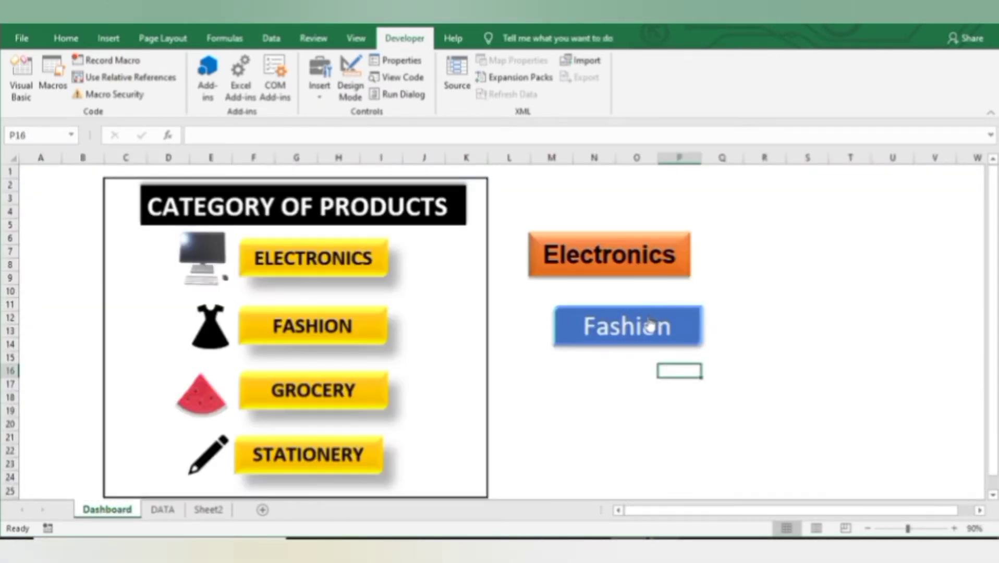
pyautogui.click(637, 327)
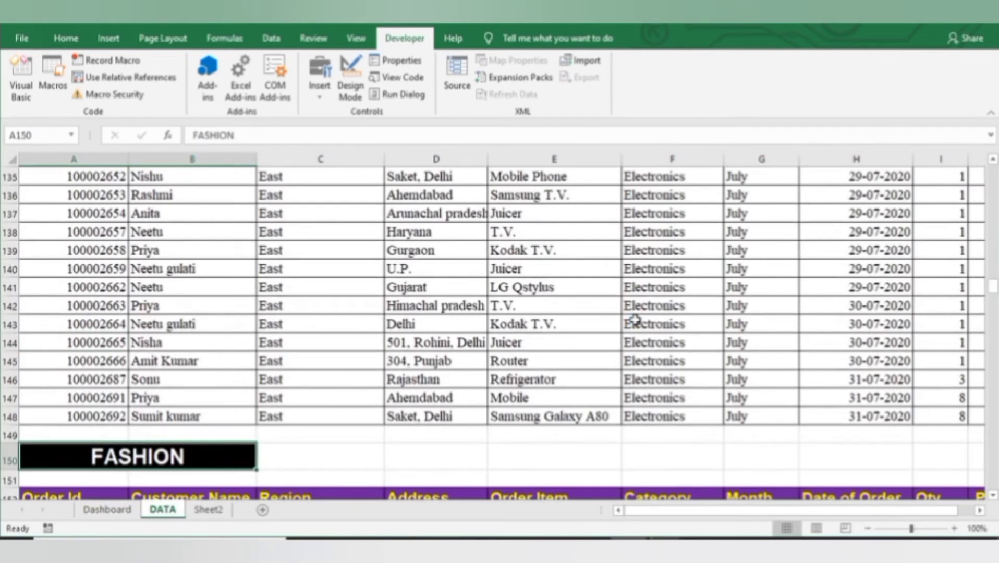
pyautogui.press('Down')
pyautogui.press('Down')
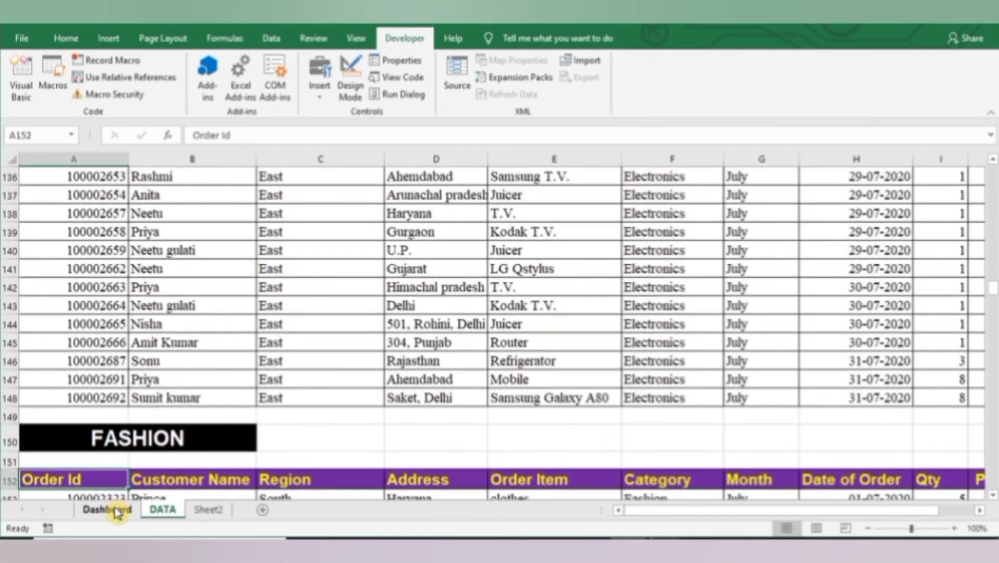
pyautogui.click(120, 510)
pyautogui.click(324, 395)
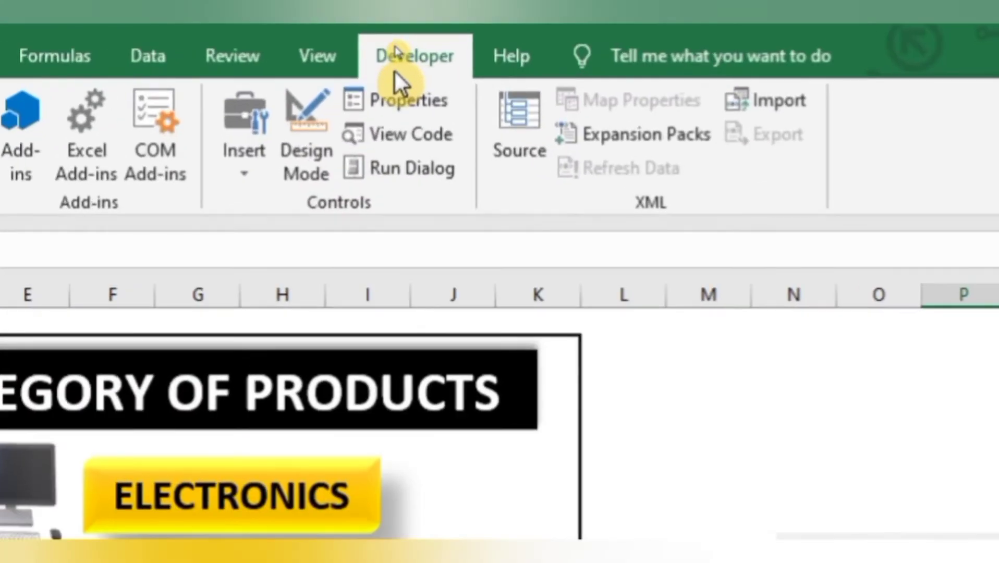
pyautogui.click(246, 164)
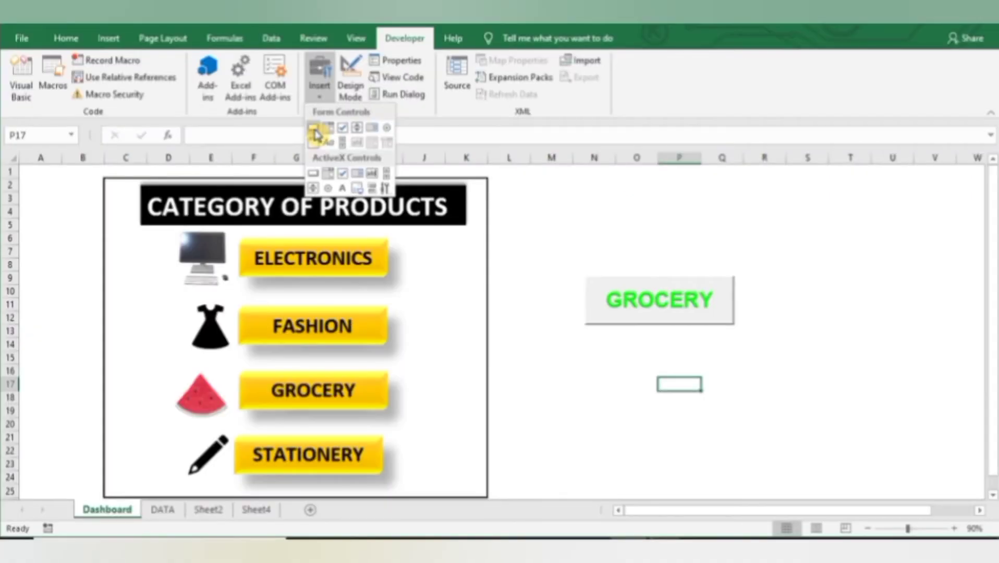
pyautogui.click(546, 289)
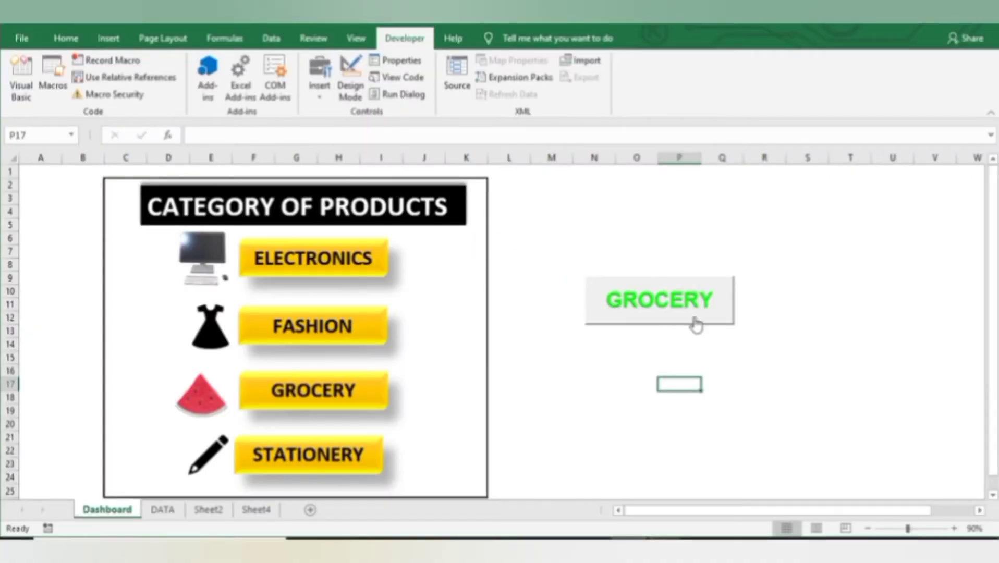
pyautogui.click(653, 296)
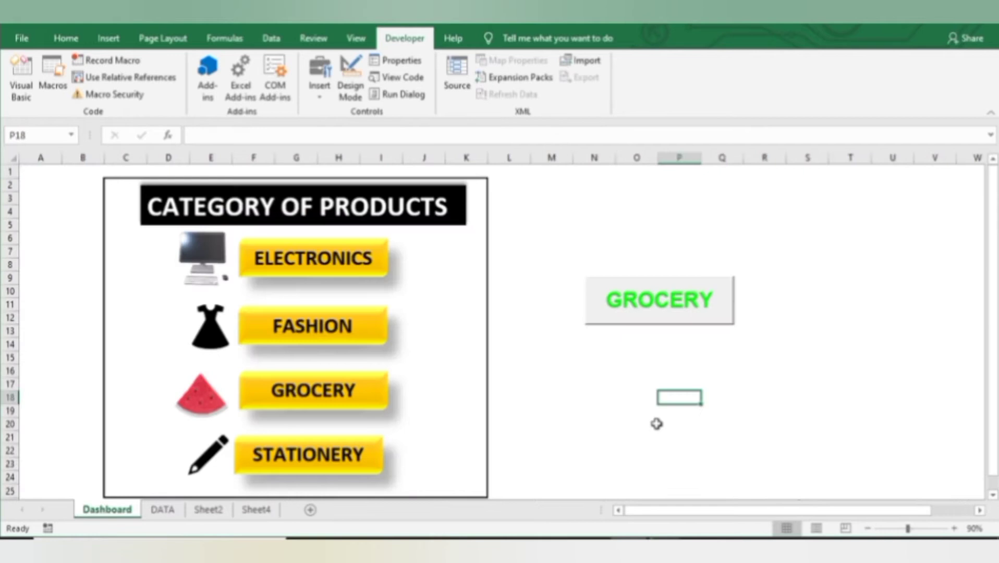
pyautogui.press('Up')
pyautogui.press('Up')
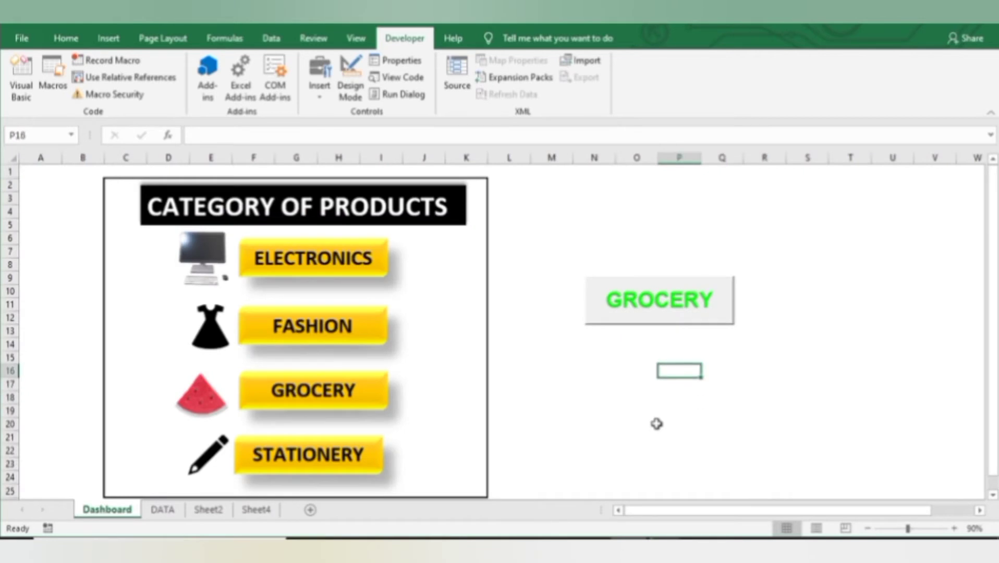
pyautogui.press('Left')
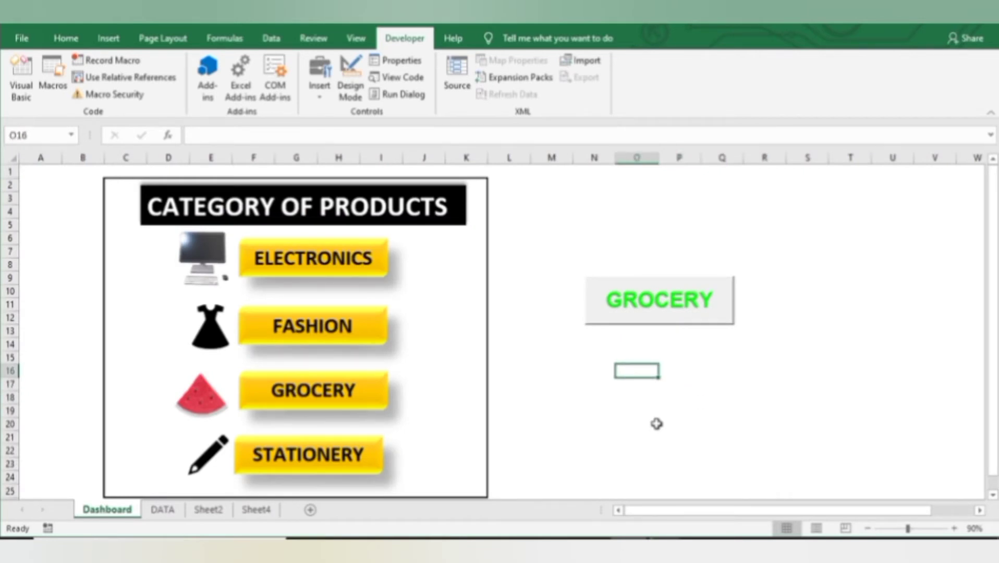
# - Draw a form control button directly below the grey GROCERY button, at about the same size
pyautogui.click(321, 89)
pyautogui.click(314, 128)
pyautogui.click(315, 134)
pyautogui.moveTo(582, 349); pyautogui.dragTo(736, 392)
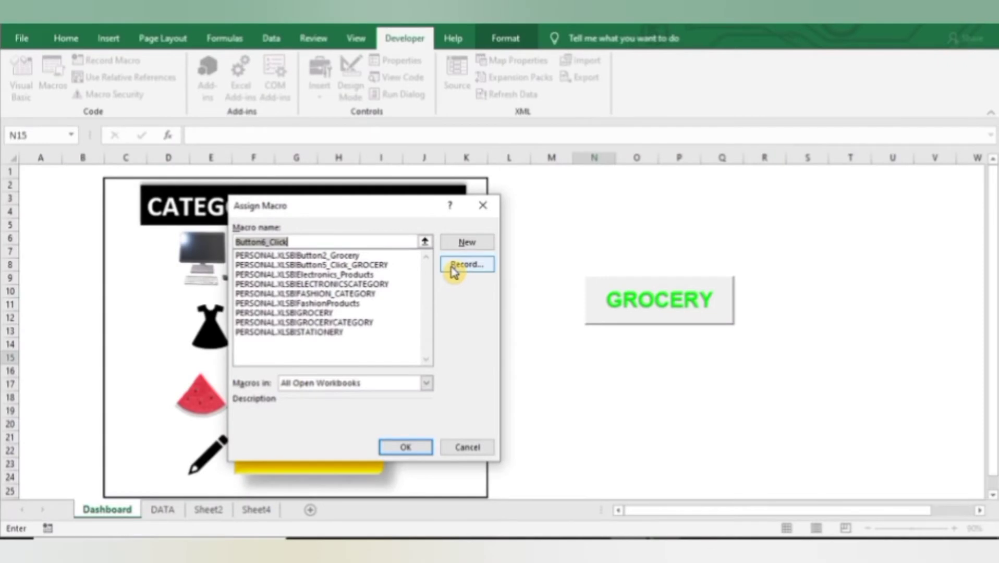
# - Start recording a macro for the new button, entering Stationery in its name and storing it in the Personal Macro Workbook
pyautogui.click(454, 269)
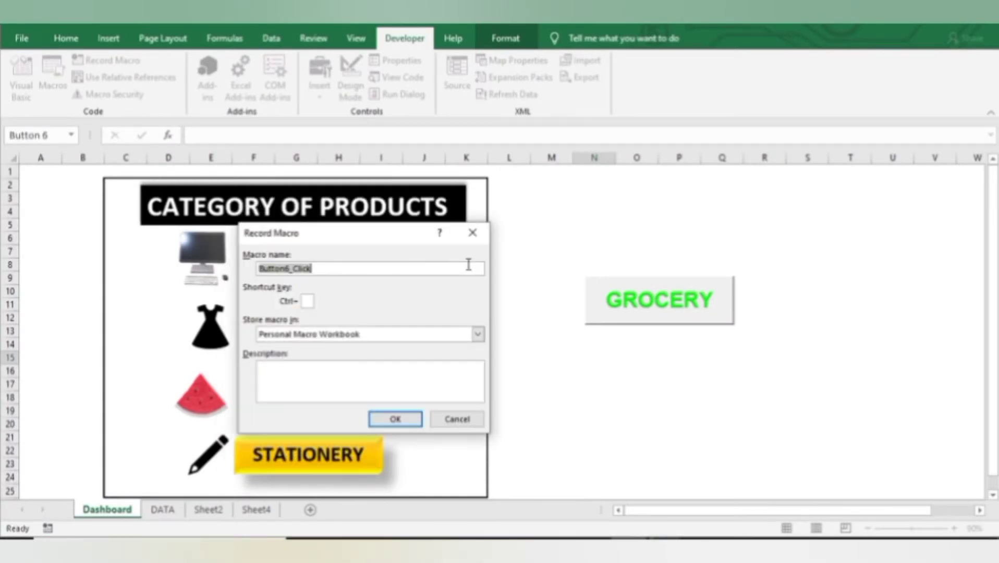
pyautogui.click(387, 271)
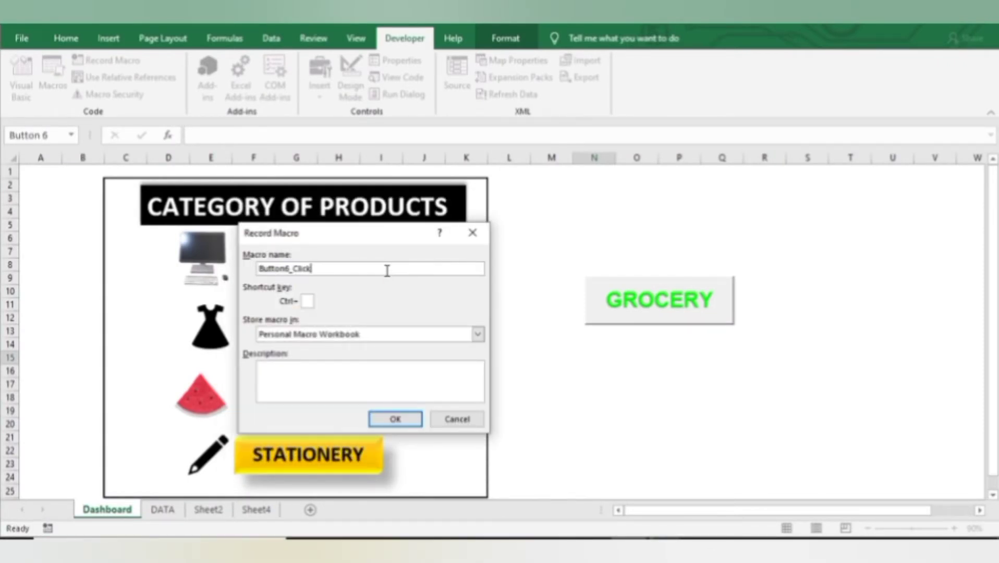
pyautogui.press('BackSpace')
pyautogui.write('Stationery')
pyautogui.click(388, 417)
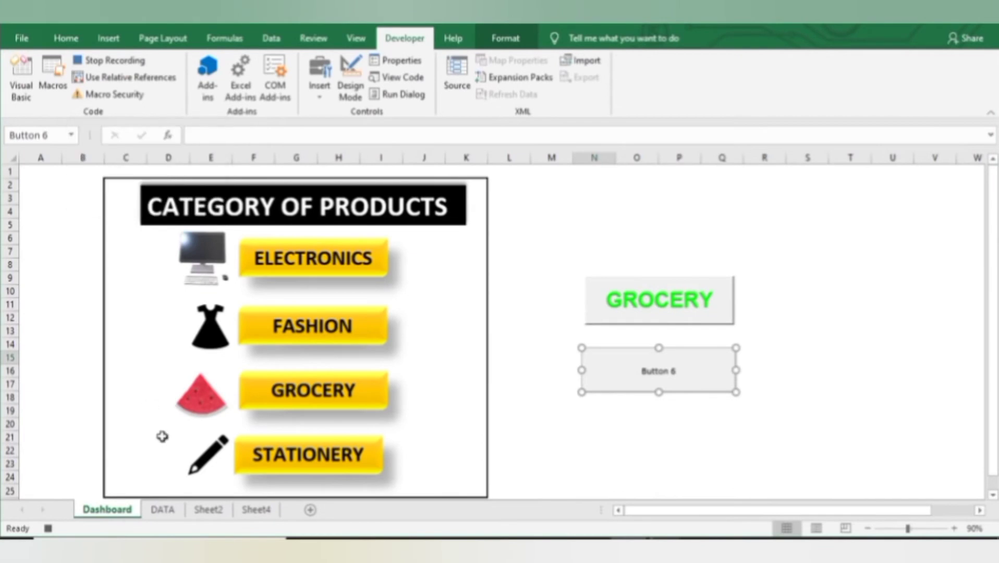
# - Record jumping to the STATIONERY heading in cell A312 of the DATA sheet, and stop the macro recording
pyautogui.click(163, 510)
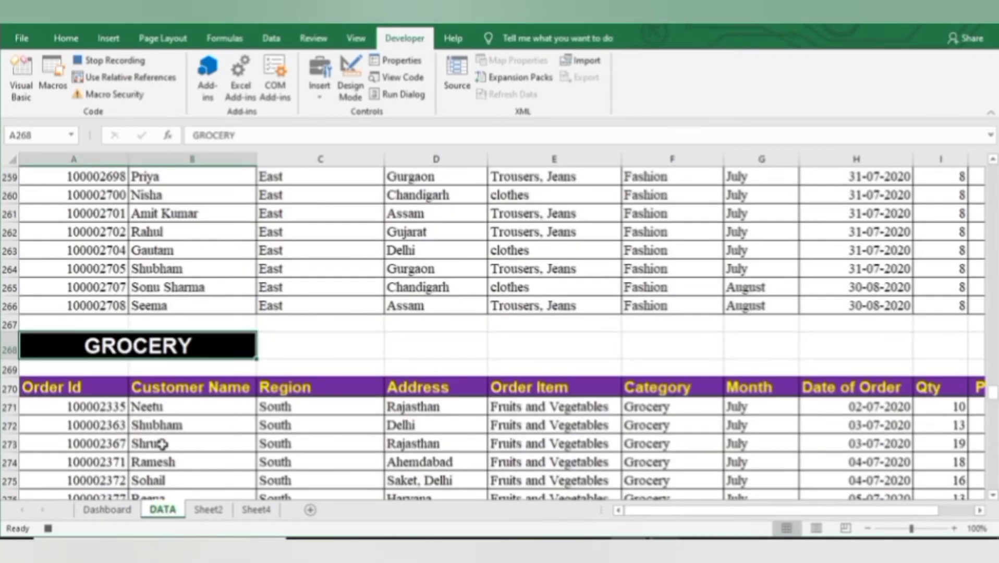
pyautogui.hotkey('ctrl', 'Down')
pyautogui.hotkey('ctrl', 'Down')
pyautogui.hotkey('ctrl', 'Down')
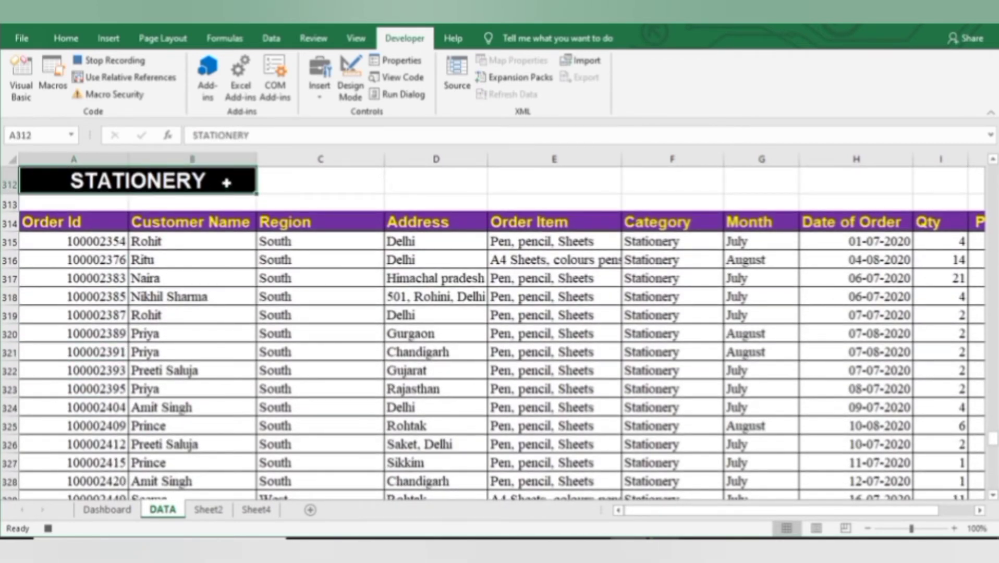
pyautogui.click(134, 65)
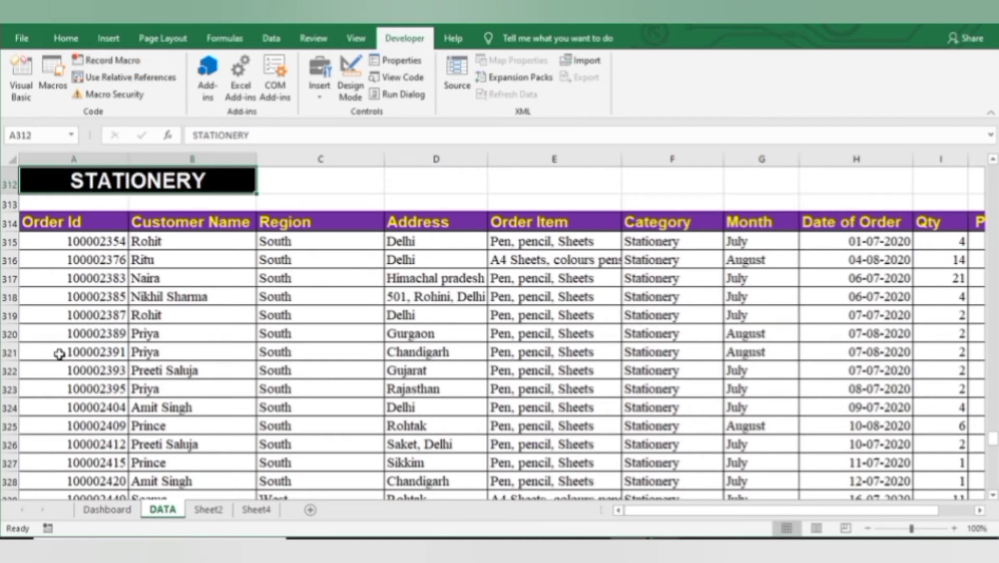
# - Return to the Dashboard sheet and test the new button below the grey GROCERY button
pyautogui.click(94, 512)
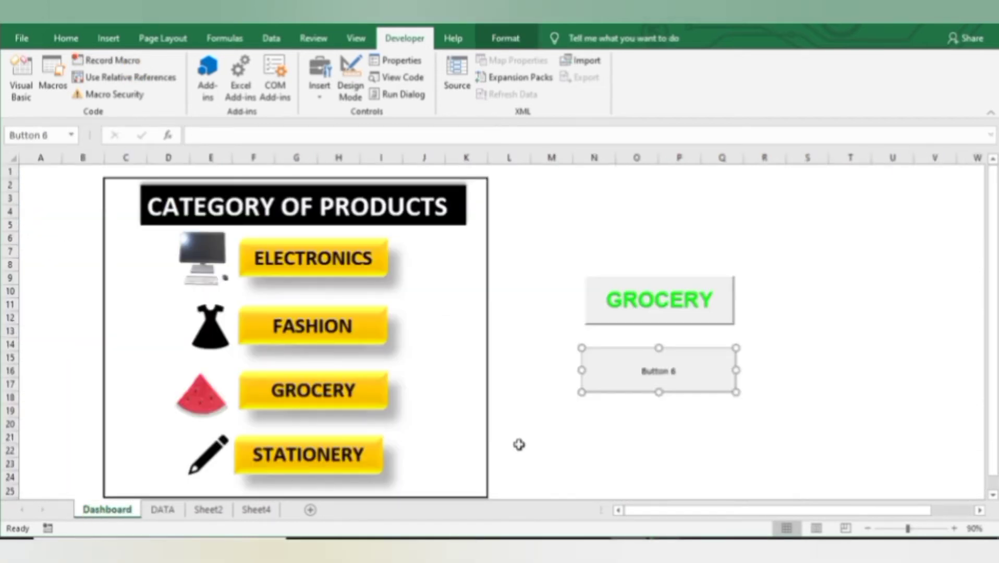
pyautogui.click(637, 423)
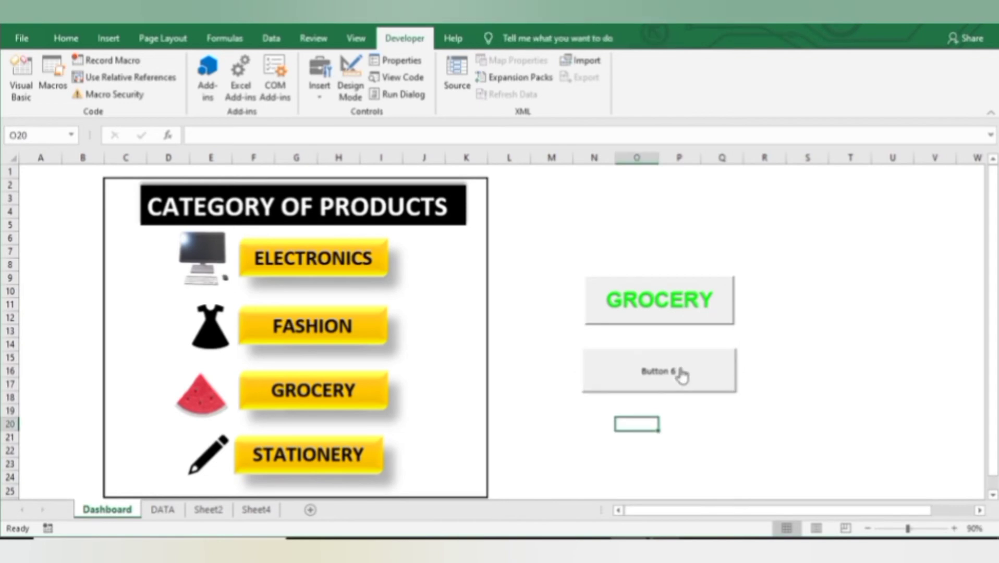
pyautogui.click(681, 373)
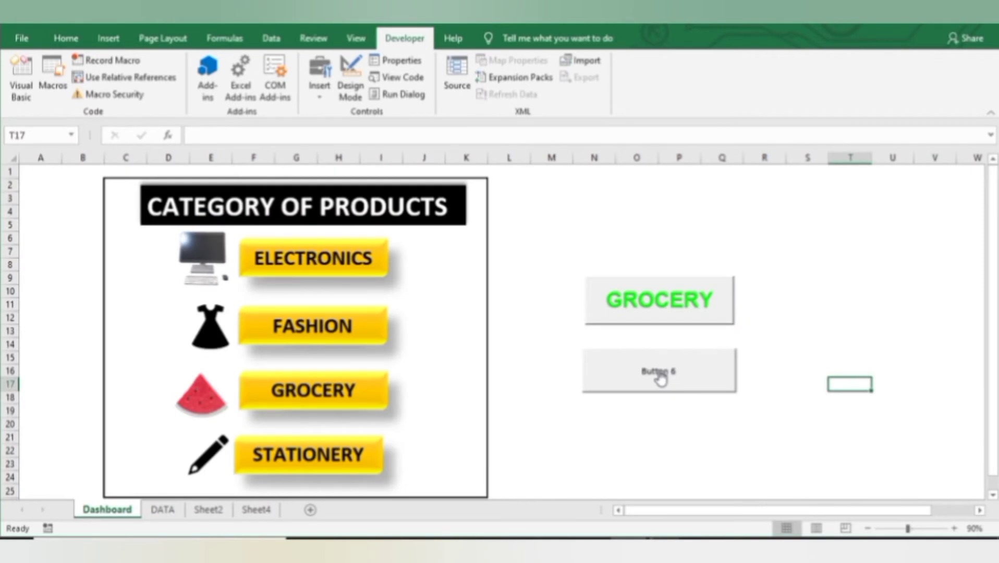
# - Format the caption of the button below the grey GROCERY button as Arial, bold, size 14, in brownish orange
pyautogui.rightClick(660, 376)
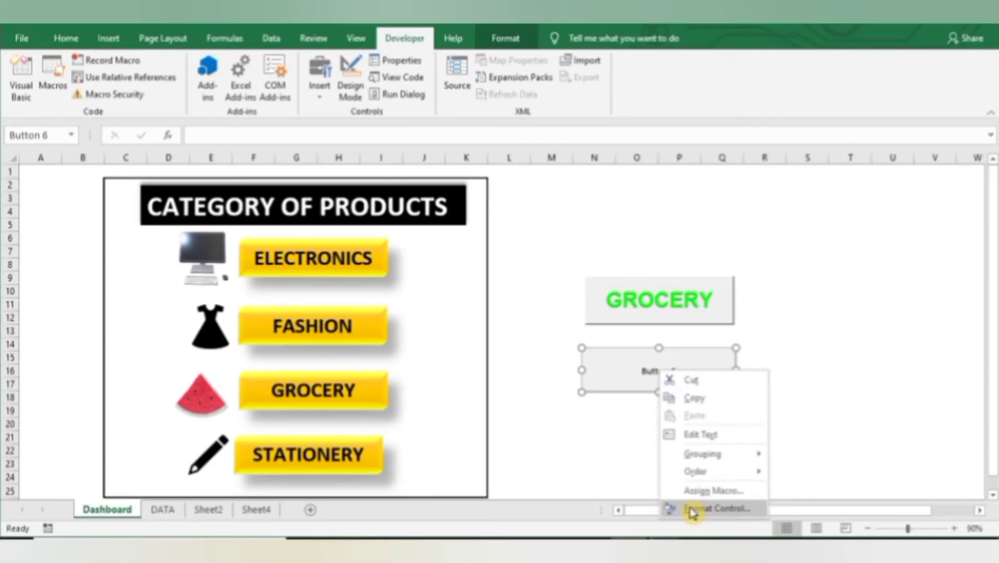
pyautogui.click(693, 512)
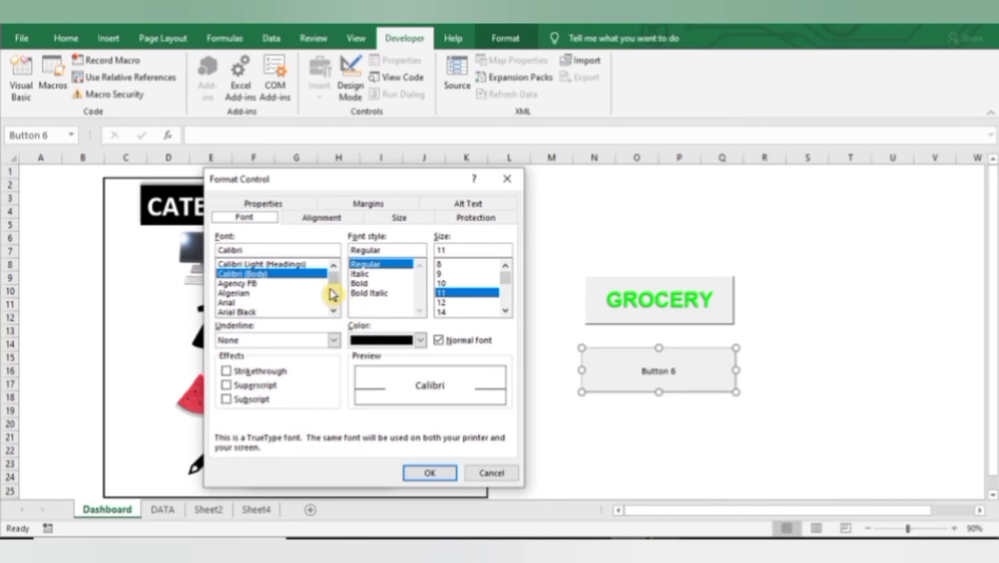
pyautogui.click(248, 303)
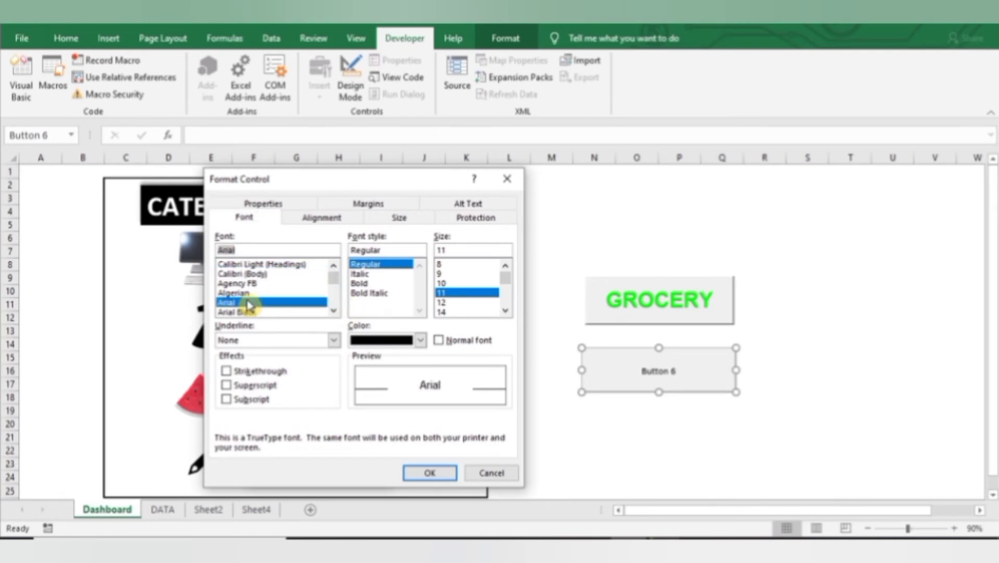
pyautogui.click(359, 283)
pyautogui.click(441, 302)
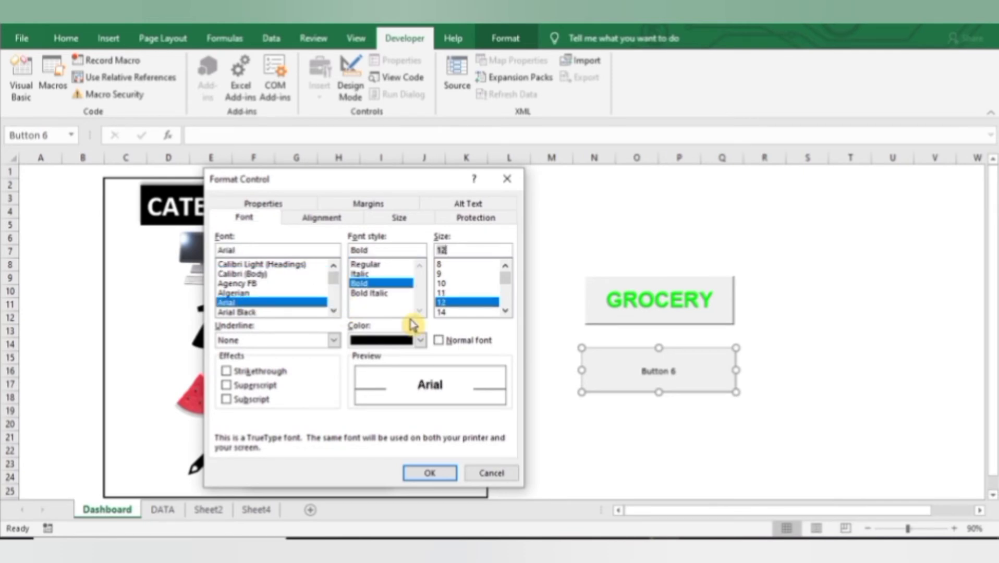
pyautogui.click(441, 312)
pyautogui.click(420, 340)
pyautogui.click(396, 419)
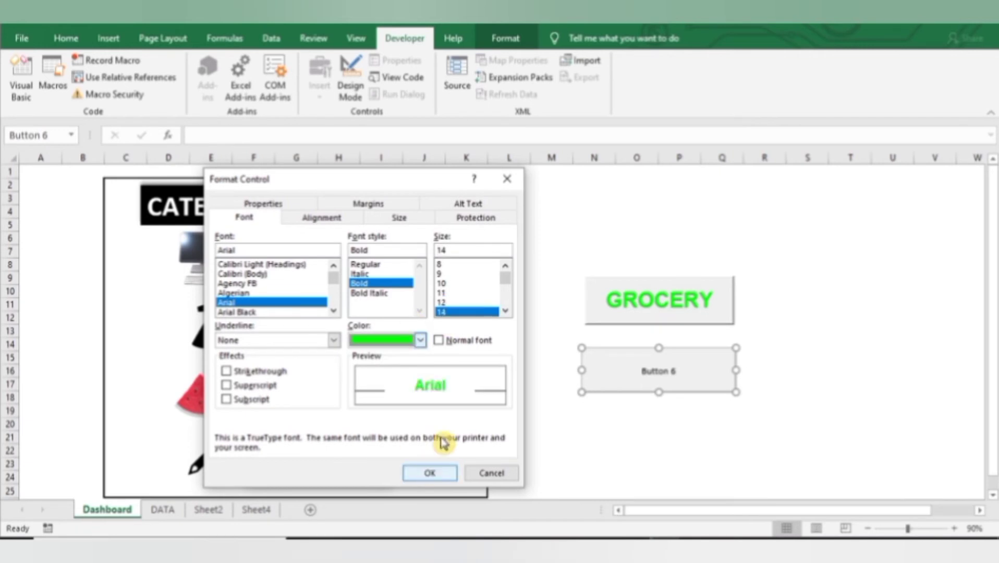
pyautogui.click(420, 342)
pyautogui.click(370, 379)
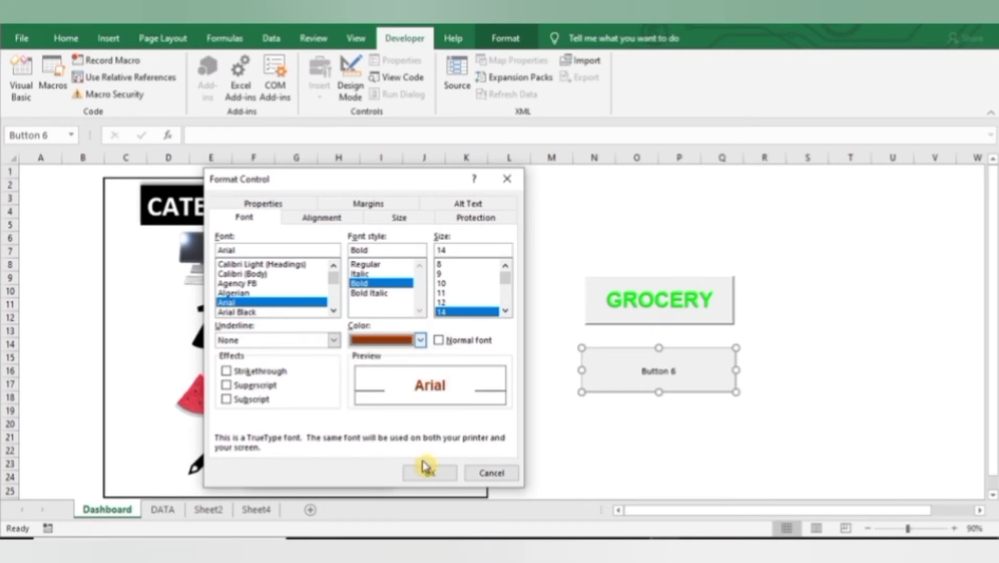
pyautogui.click(430, 472)
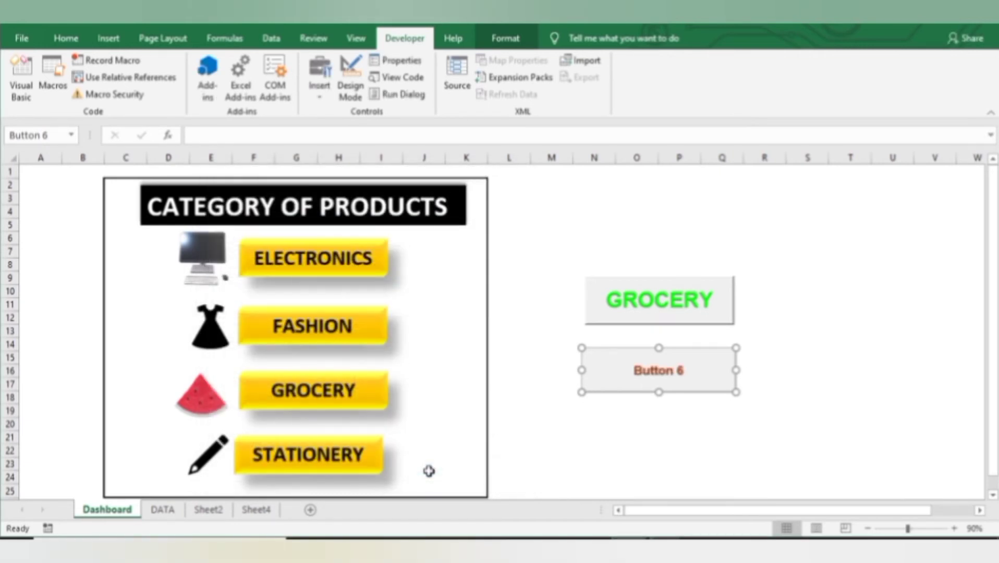
# - Replace the new button's caption with Stationery
pyautogui.click(668, 371)
pyautogui.press('Delete')
pyautogui.press('Delete')
pyautogui.press('Delete')
pyautogui.press('Delete')
pyautogui.press('Delete')
pyautogui.press('Delete')
pyautogui.press('Delete')
pyautogui.press('Delete')
pyautogui.write('Statio')
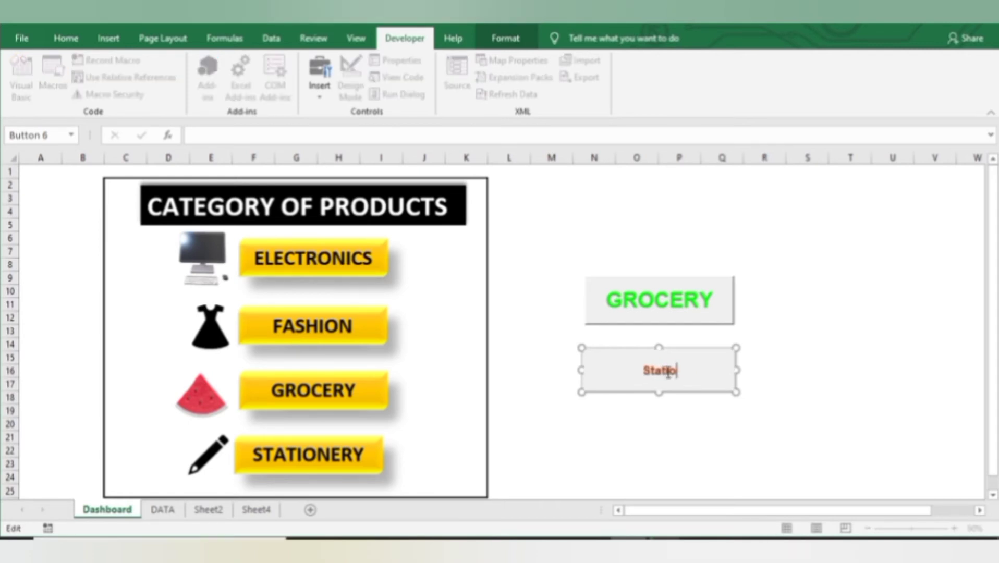
pyautogui.write('nery')
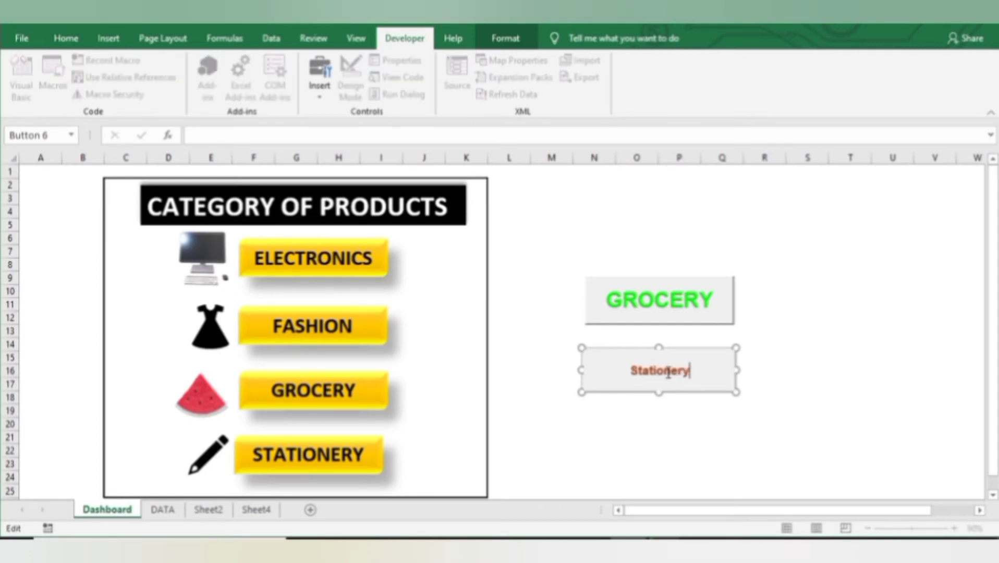
pyautogui.press('Return')
pyautogui.click(649, 439)
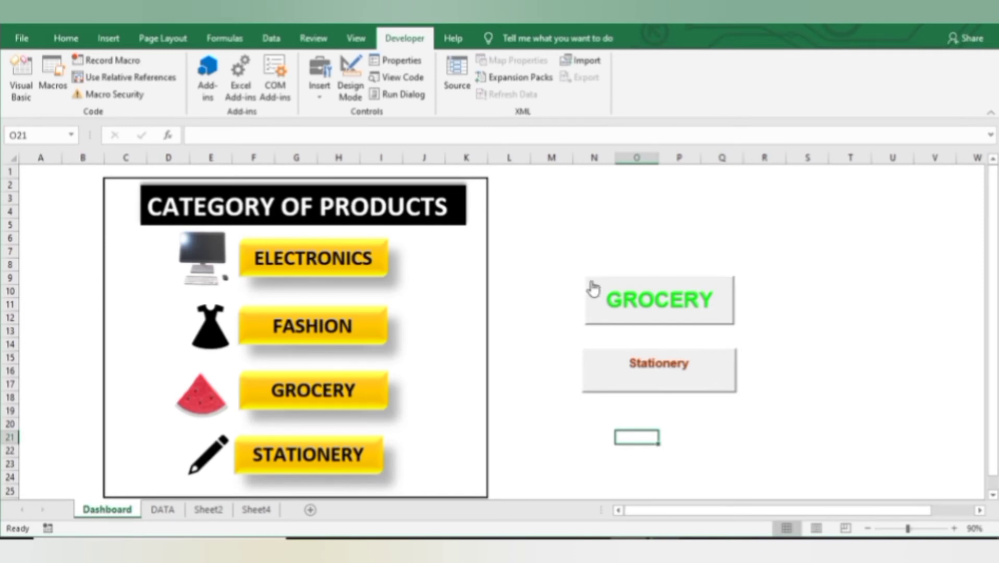
# - Test the grey Stationery, yellow FASHION and grey GROCERY buttons, returning to the Dashboard sheet after each jump
pyautogui.click(553, 344)
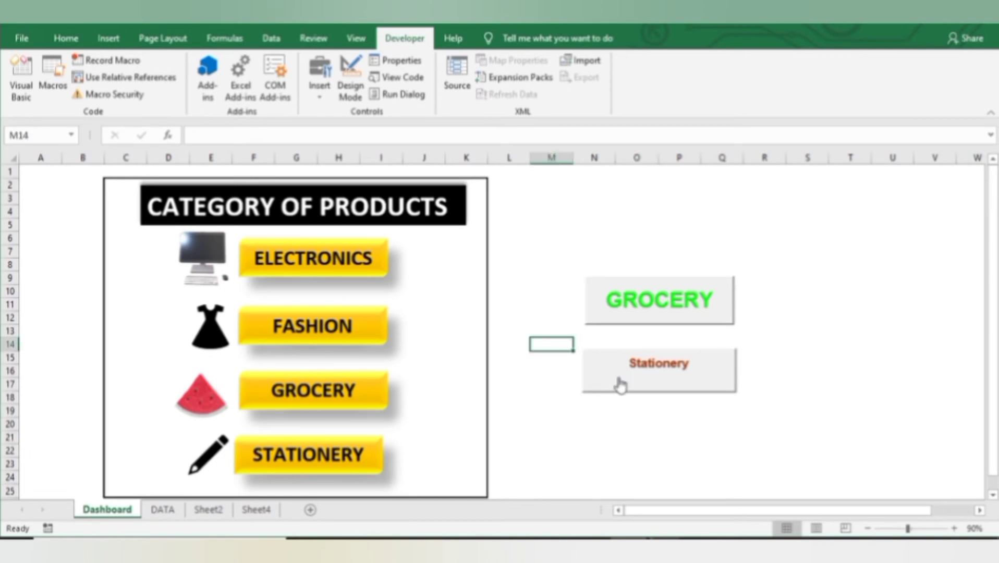
pyautogui.click(621, 385)
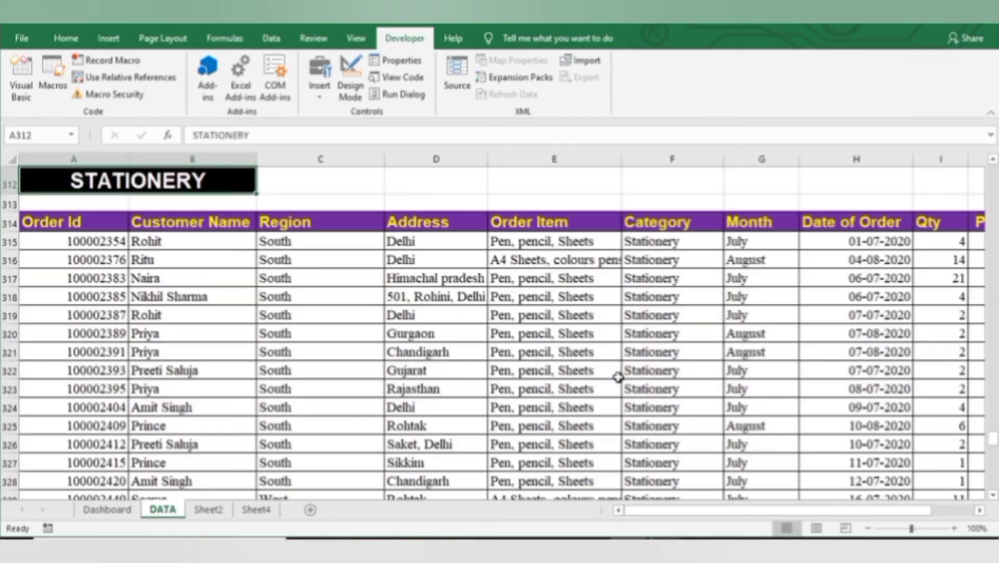
pyautogui.click(107, 509)
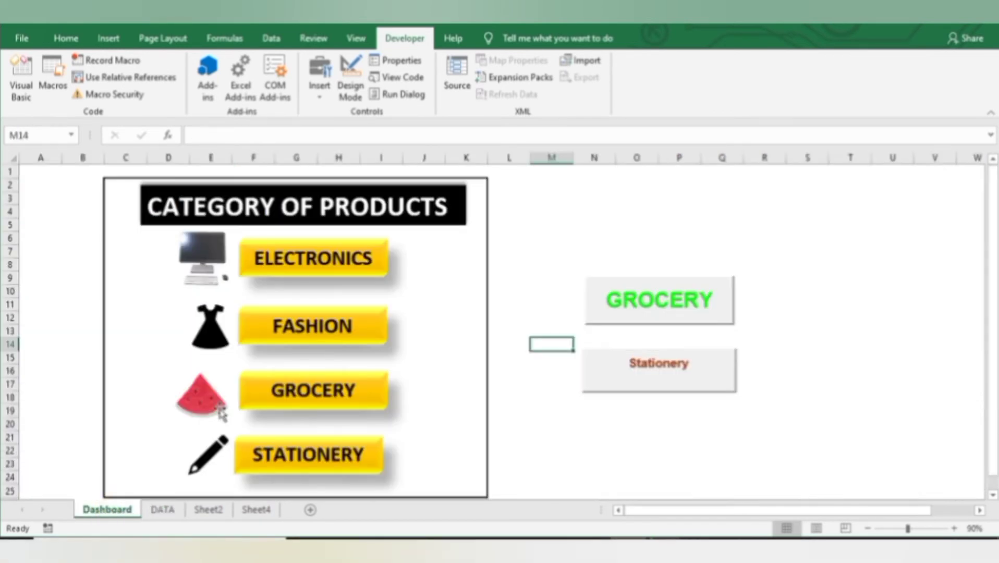
pyautogui.click(298, 347)
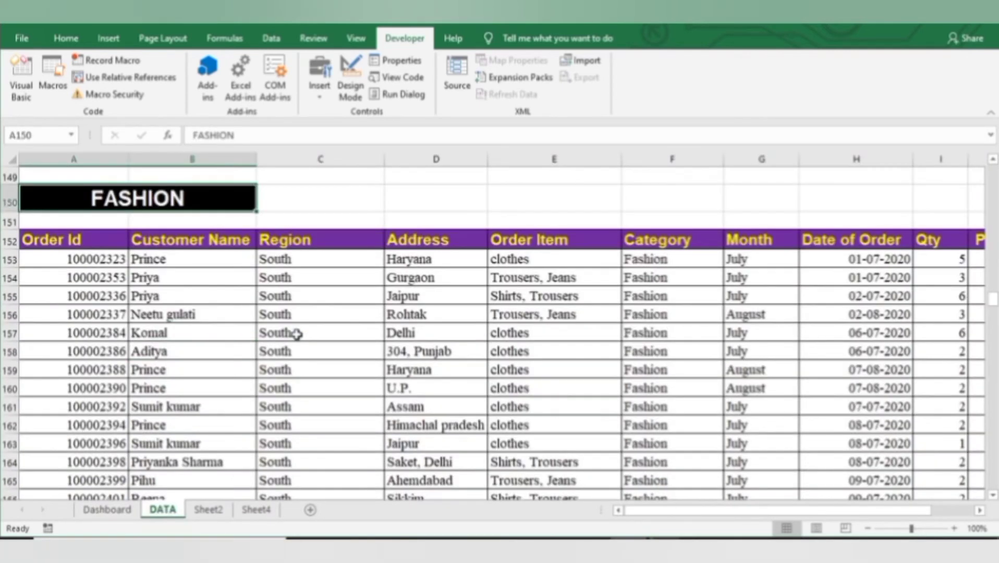
pyautogui.click(102, 514)
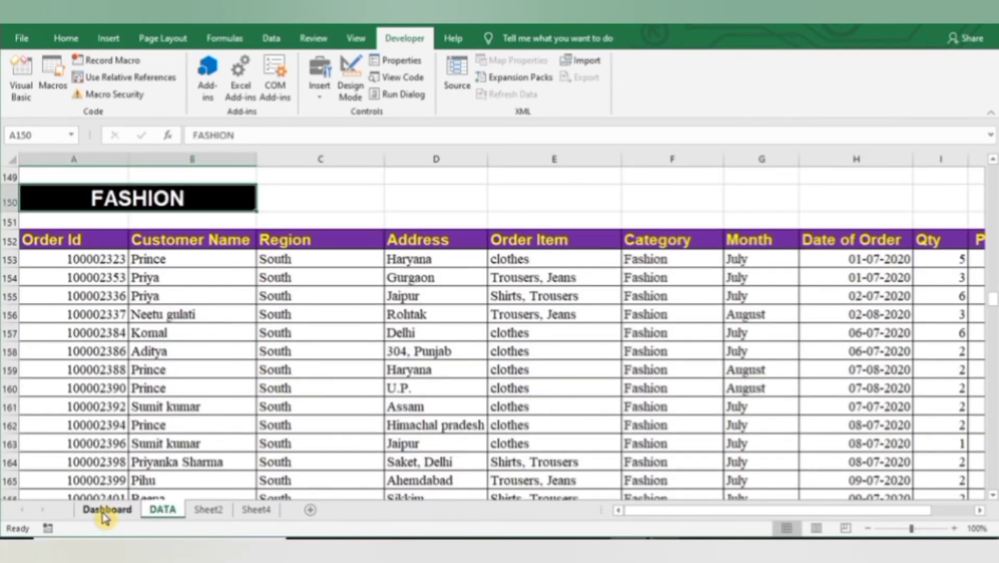
pyautogui.click(624, 320)
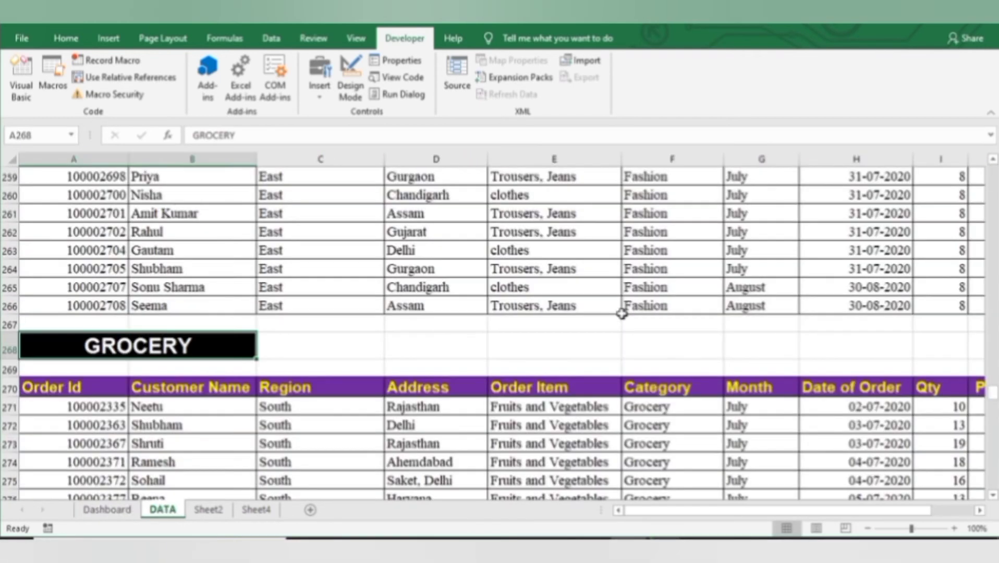
pyautogui.click(101, 511)
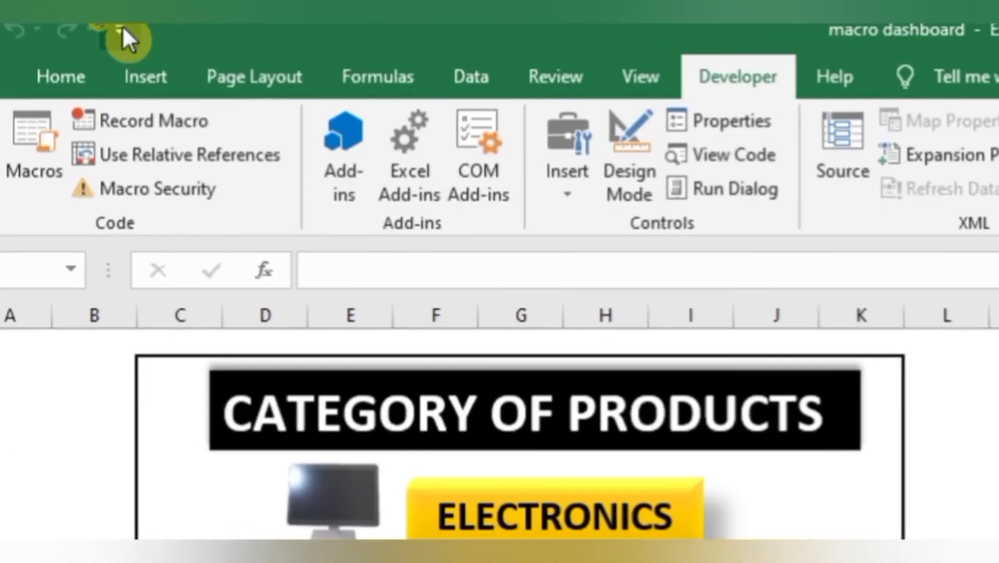
# - Add the recorded macro PERSONAL.XLSB!Button2_Grocery to the Quick Access Toolbar for all documents
pyautogui.click(131, 30)
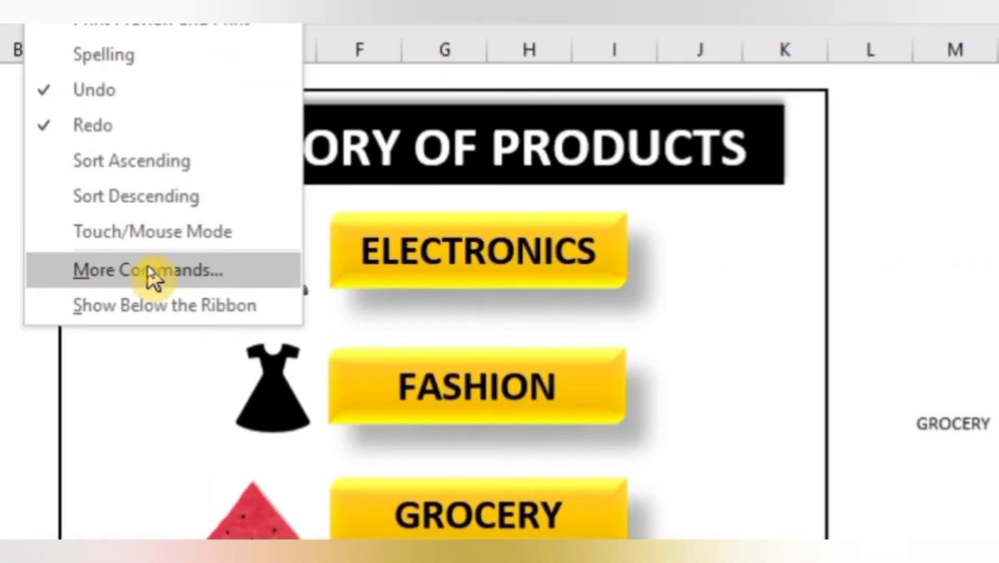
pyautogui.click(327, 266)
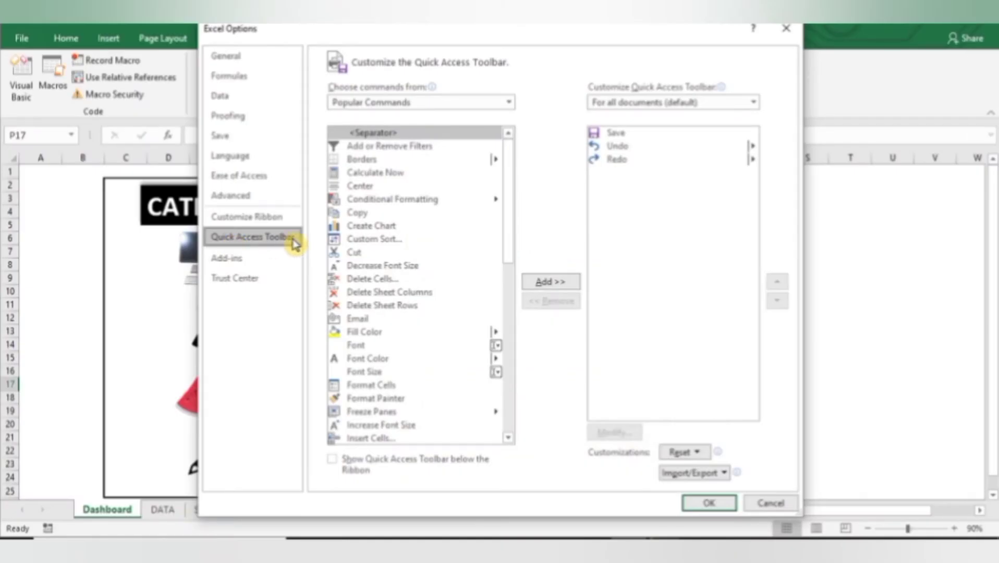
pyautogui.click(506, 106)
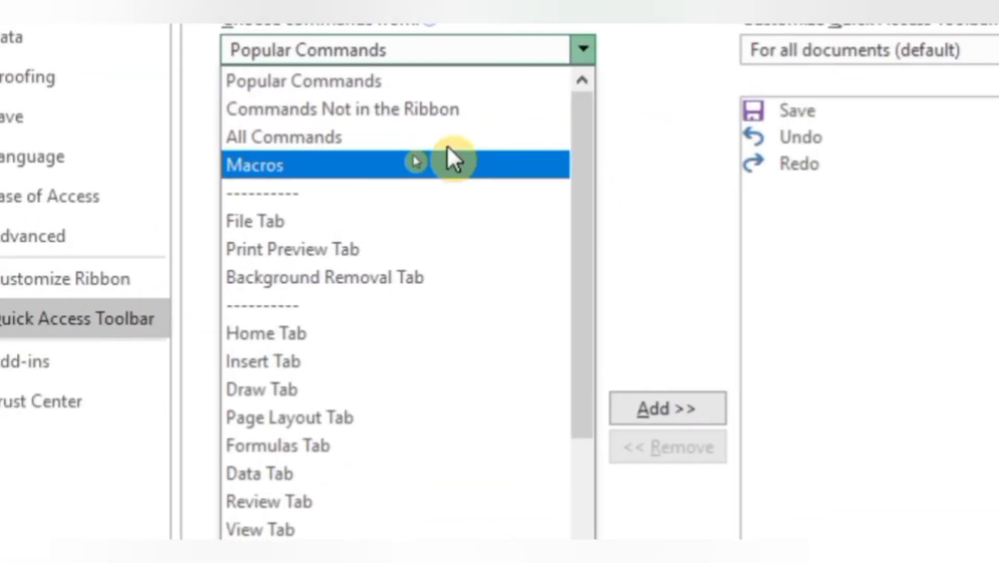
pyautogui.click(356, 162)
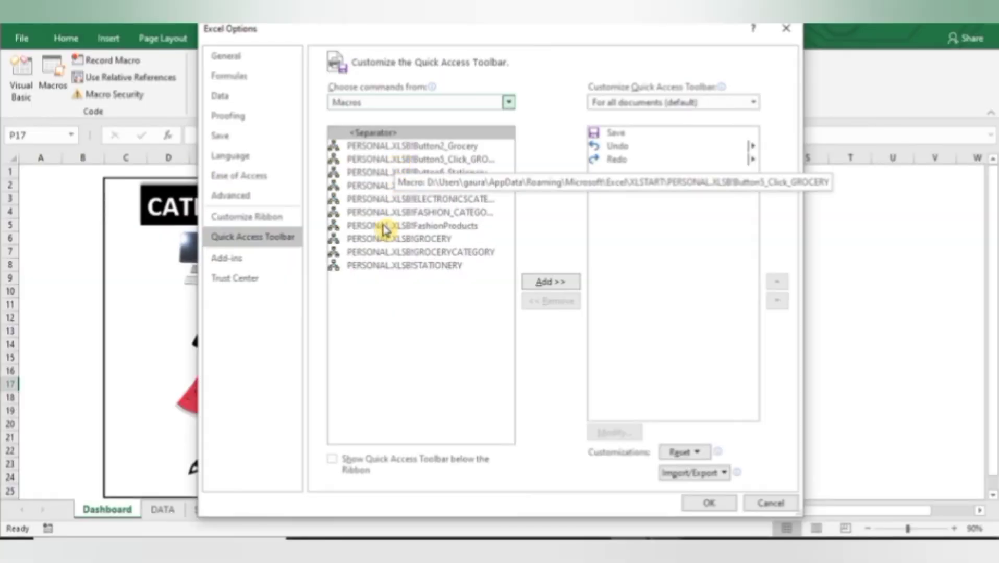
pyautogui.click(422, 240)
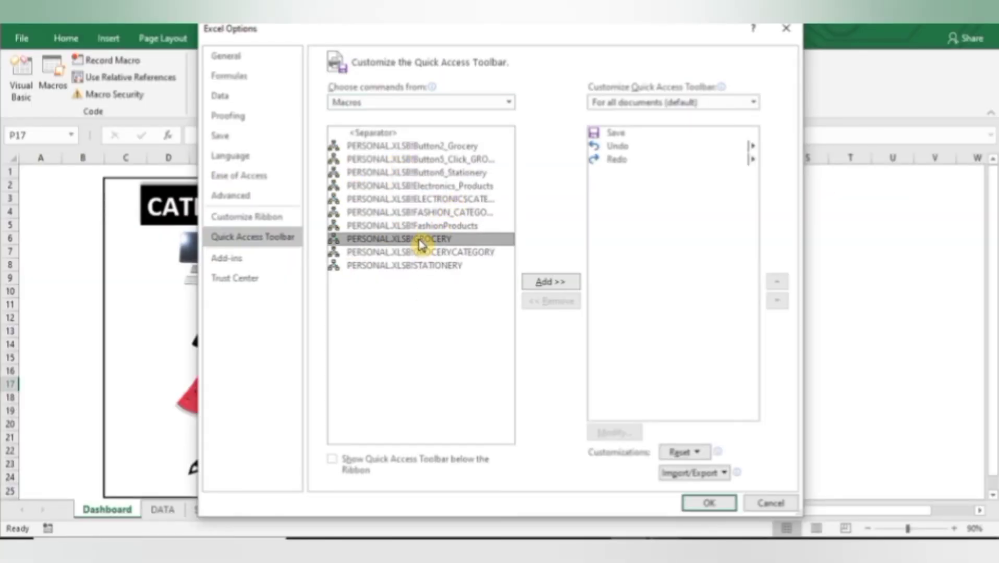
pyautogui.click(476, 149)
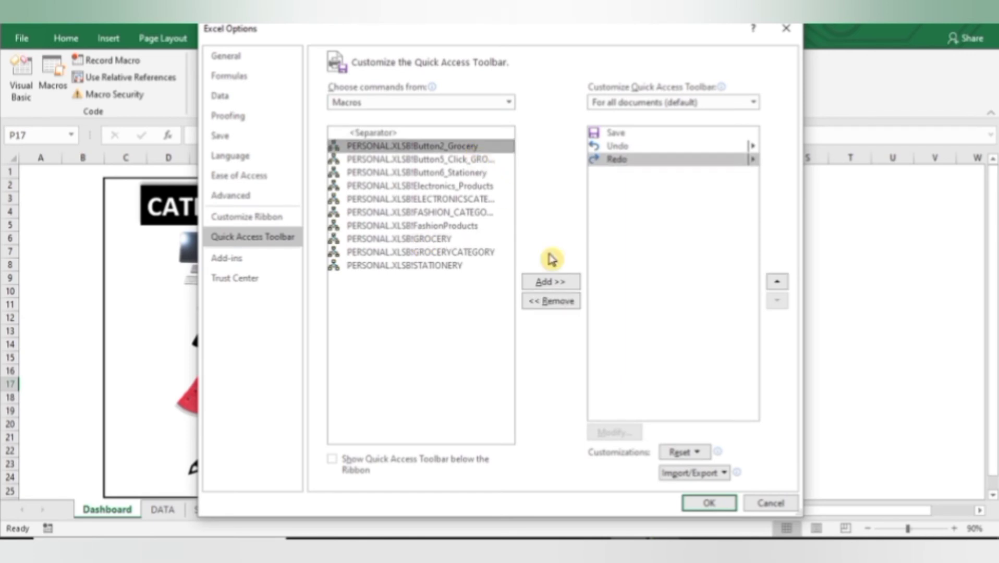
pyautogui.click(554, 283)
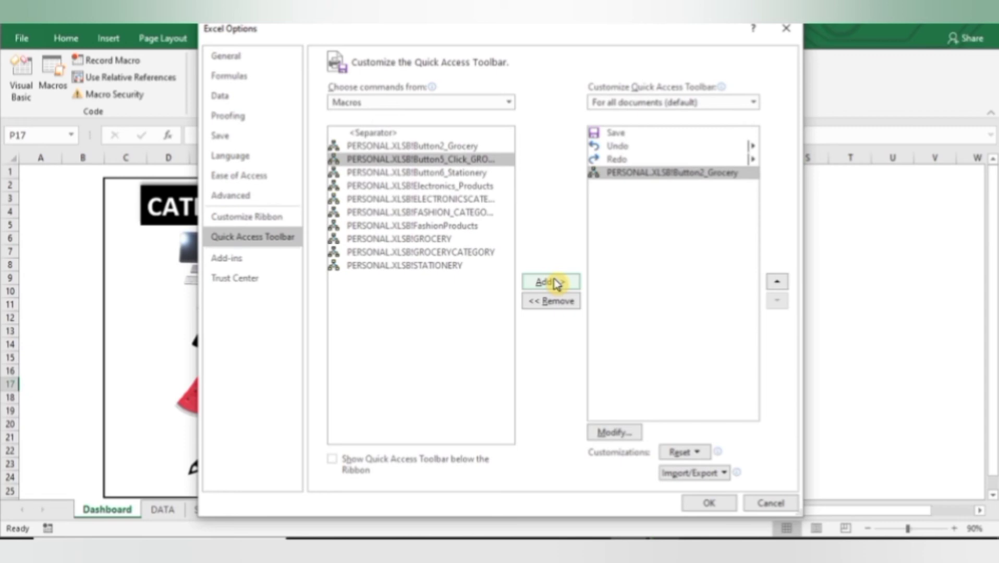
# - Change the symbol of the Button2_Grocery toolbar entry to a window-like layout icon and apply the Quick Access Toolbar customization
pyautogui.click(610, 439)
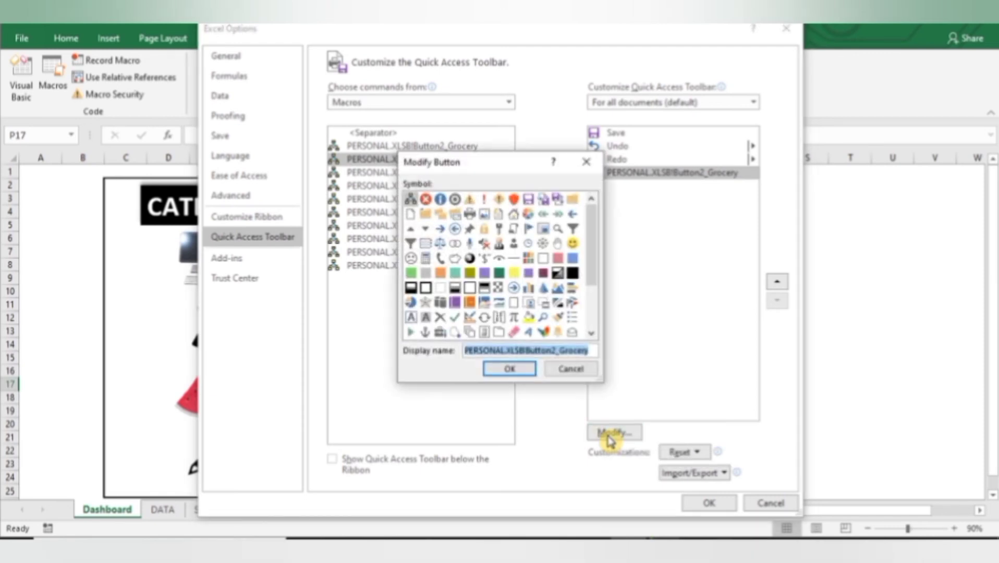
pyautogui.moveTo(595, 276); pyautogui.dragTo(589, 323)
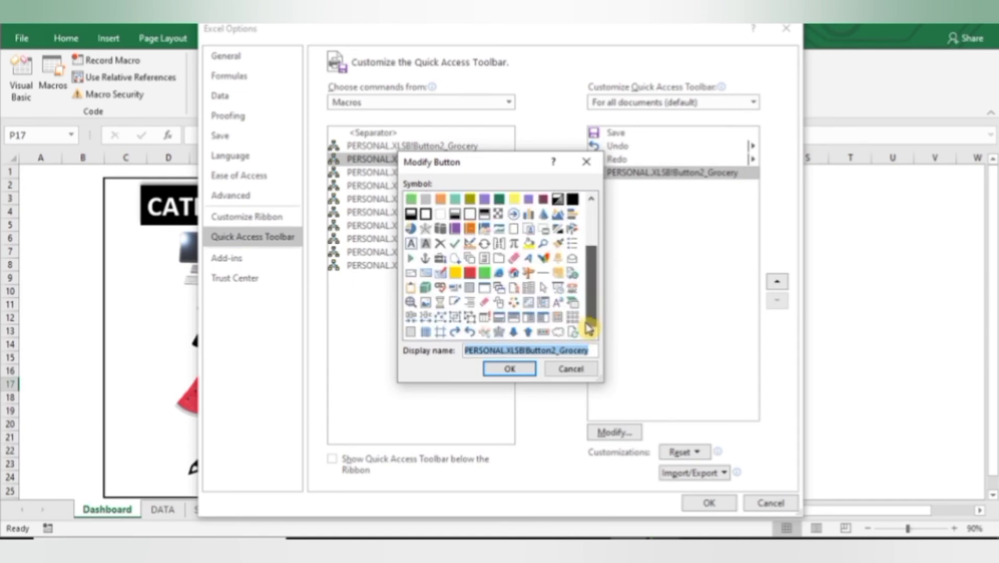
pyautogui.click(544, 319)
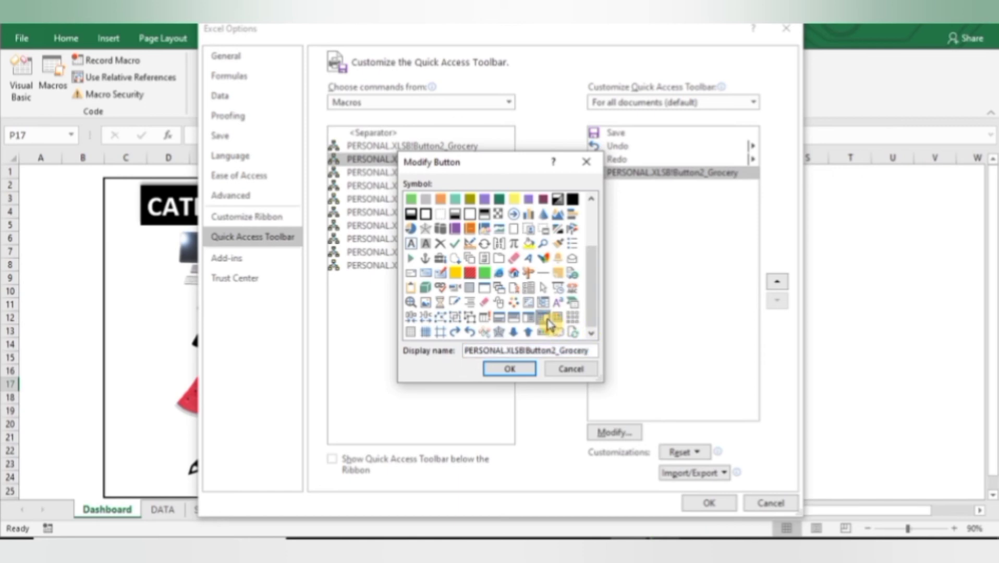
pyautogui.click(510, 368)
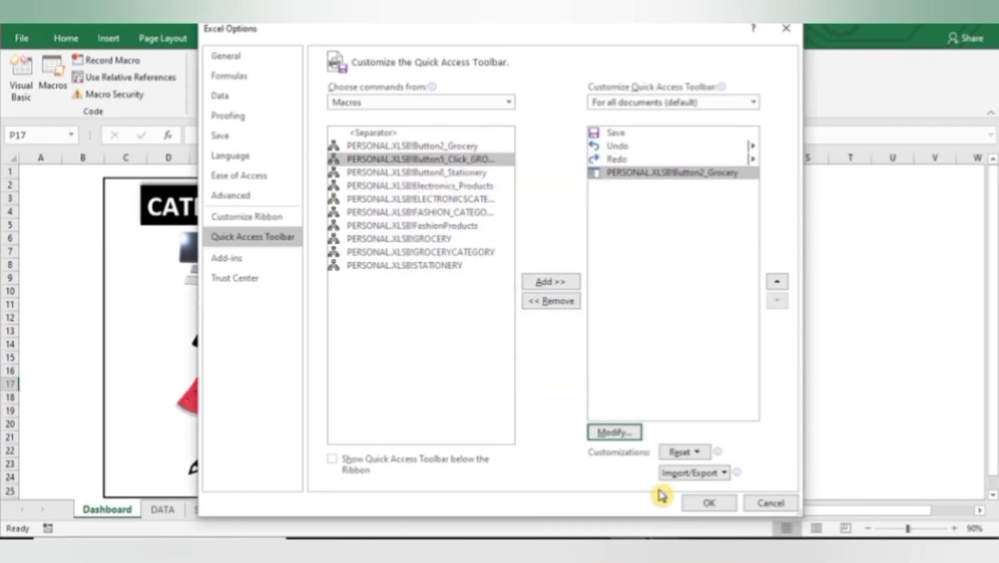
pyautogui.click(709, 503)
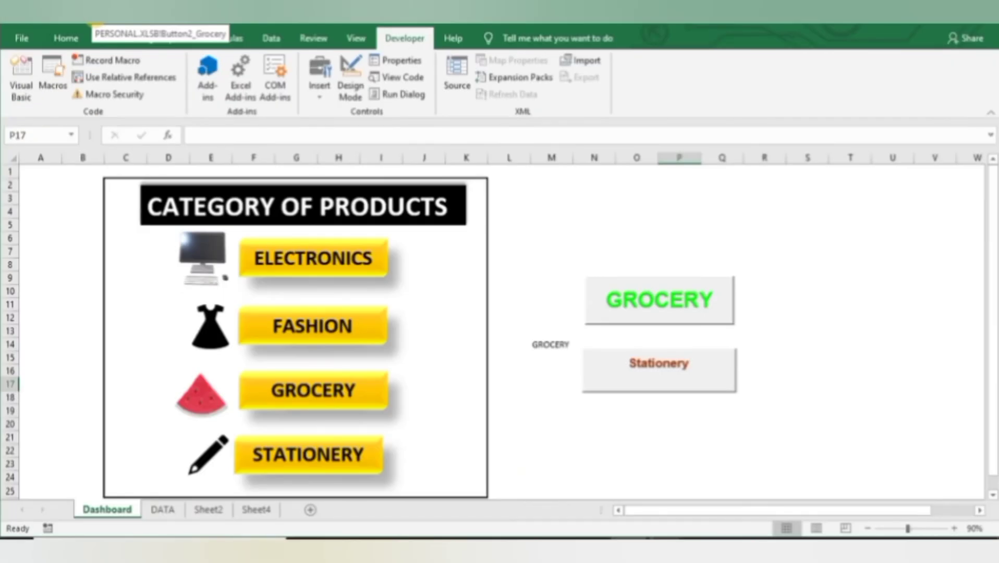
# - Run the Button2_Grocery macro from the Quick Access Toolbar, check where it leads on the DATA sheet, and return to the Dashboard
pyautogui.click(95, 19)
pyautogui.click(467, 263)
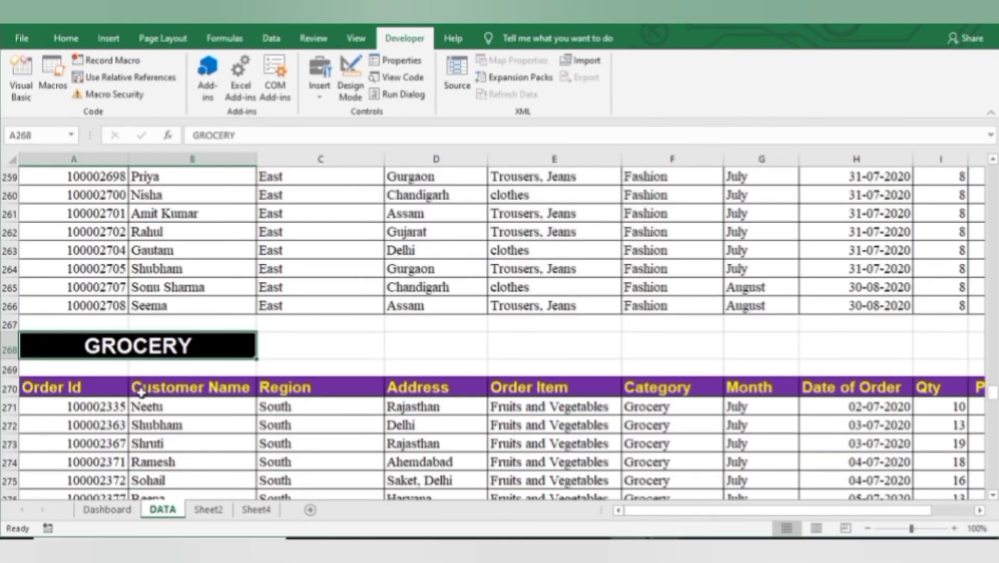
pyautogui.click(105, 508)
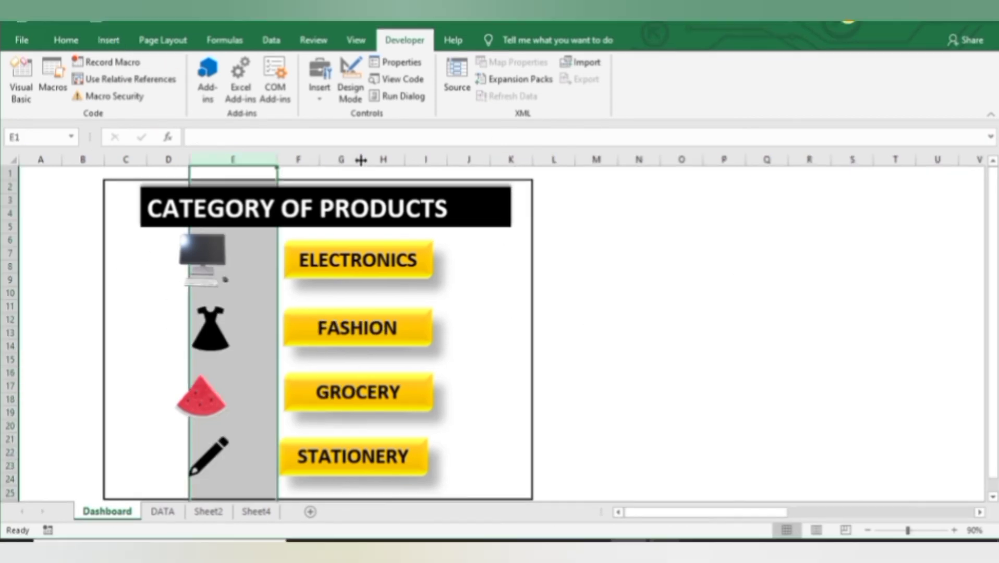
# - Widen columns G and H on the Dashboard to test whether the category buttons resize with them, and restore the column widths
pyautogui.click(338, 158)
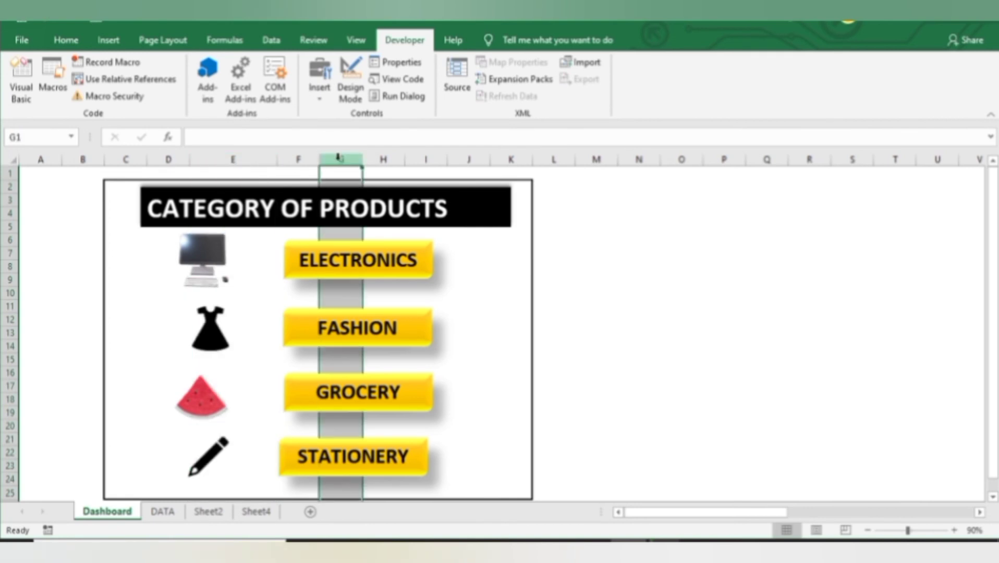
pyautogui.moveTo(363, 158); pyautogui.dragTo(503, 160)
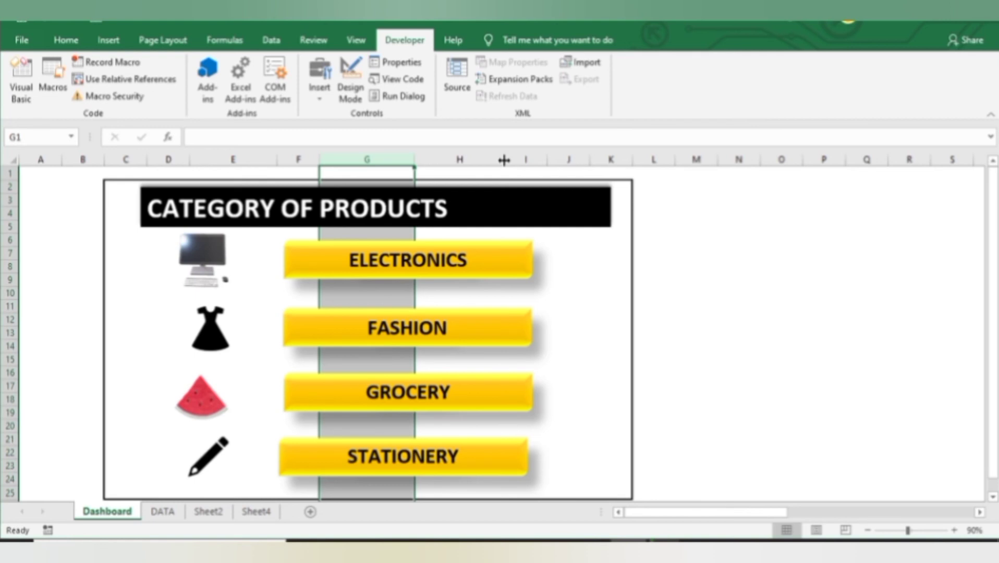
pyautogui.moveTo(414, 163); pyautogui.dragTo(363, 164)
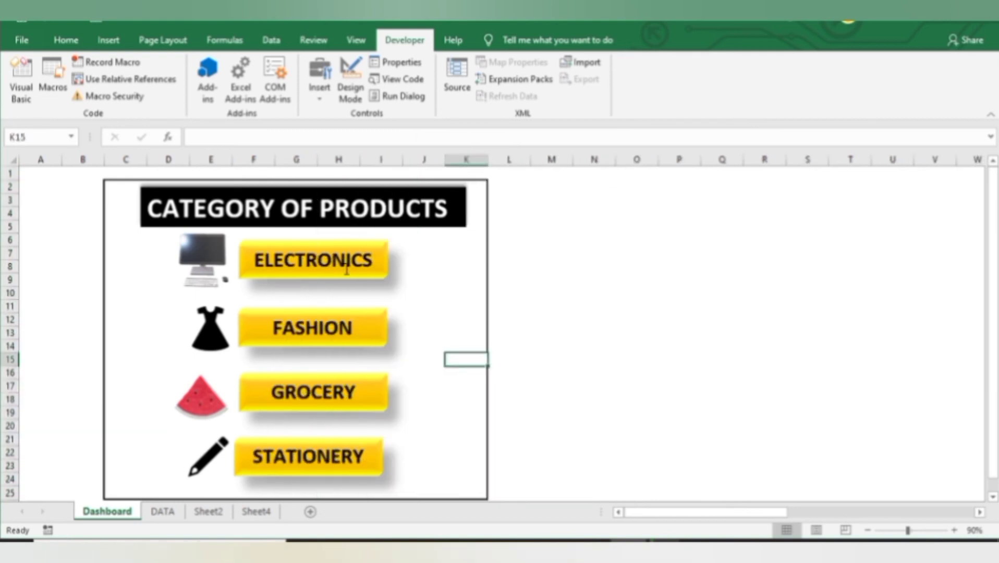
# - Set the ELECTRONICS button's shape properties to "Don't move or size with cells"
pyautogui.rightClick(346, 266)
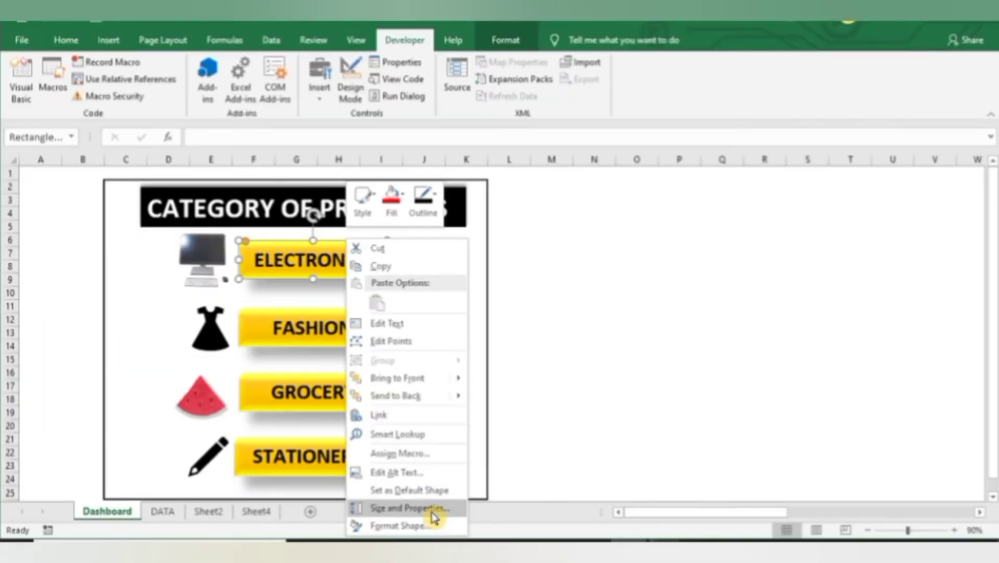
pyautogui.click(432, 510)
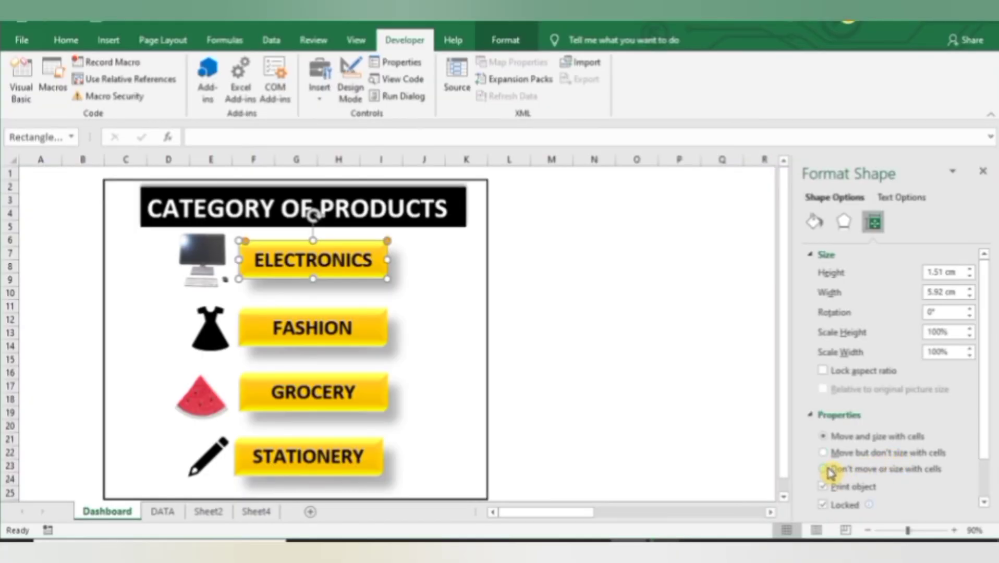
pyautogui.click(824, 469)
pyautogui.click(457, 263)
# - Widen columns H and I to compare how the ELECTRONICS button and the other category buttons react, and undo the width changes
pyautogui.click(336, 159)
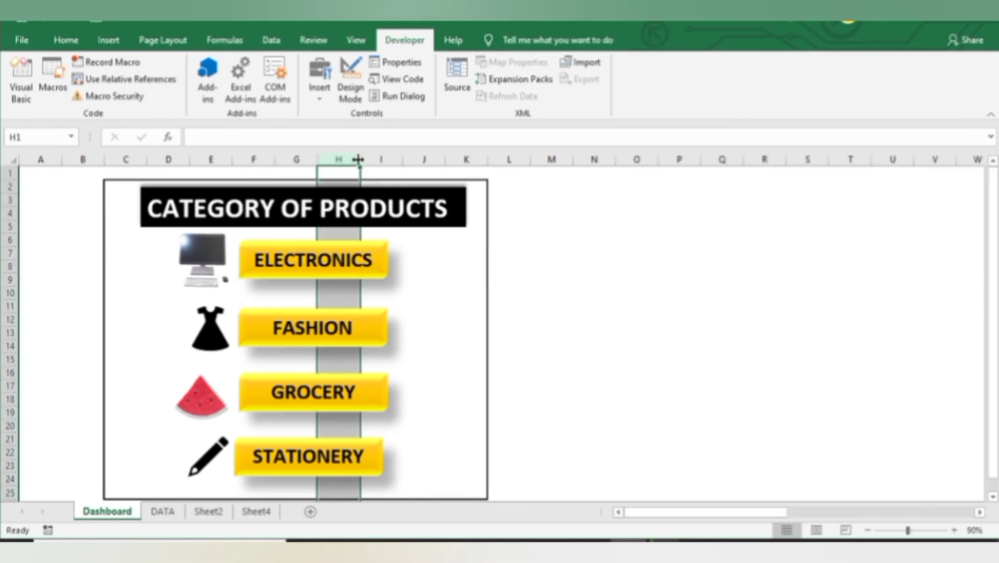
pyautogui.moveTo(359, 159); pyautogui.dragTo(435, 166)
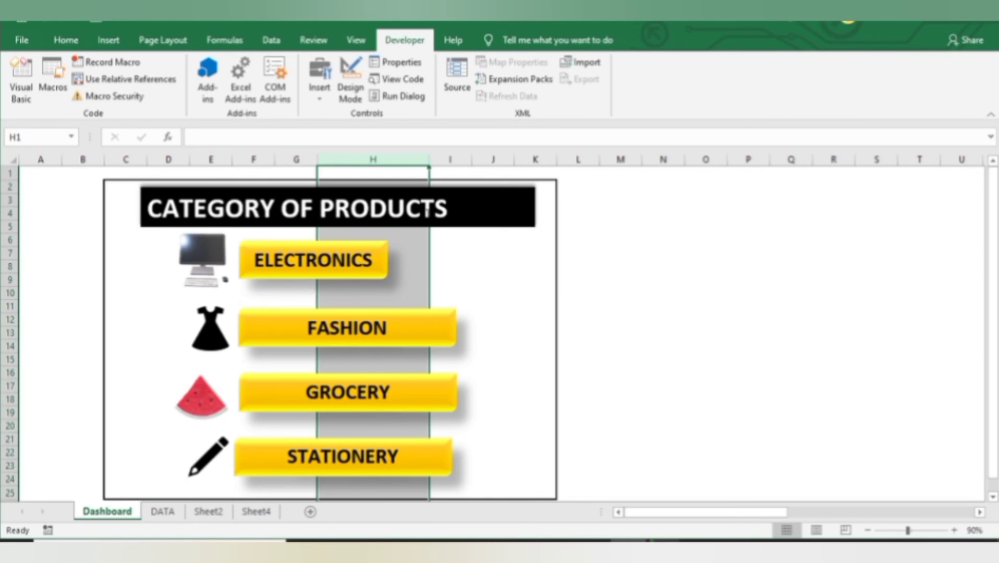
pyautogui.moveTo(472, 160); pyautogui.dragTo(504, 160)
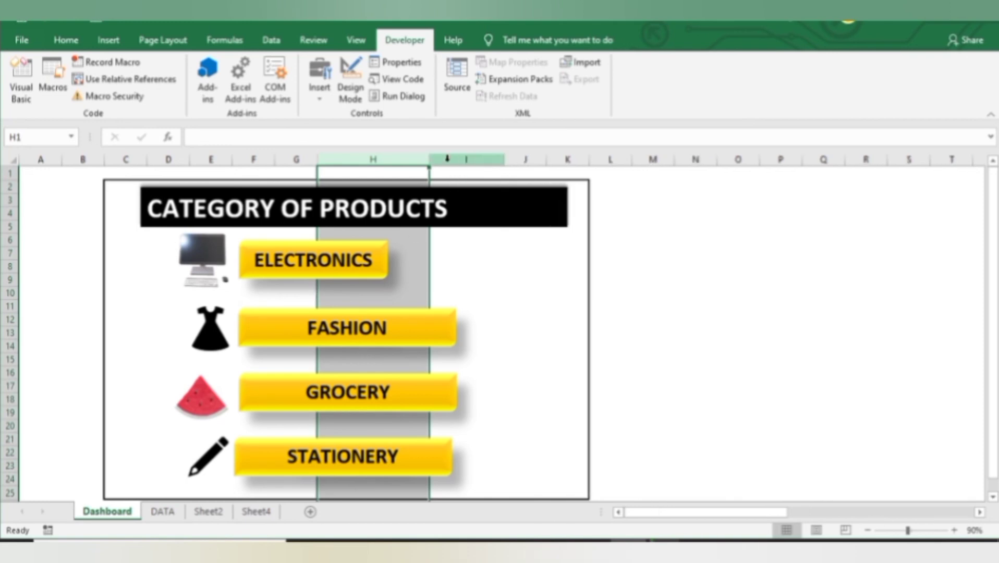
pyautogui.hotkey('ctrl', 'z')
pyautogui.hotkey('ctrl', 'z')
pyautogui.hotkey('ctrl', 'z')
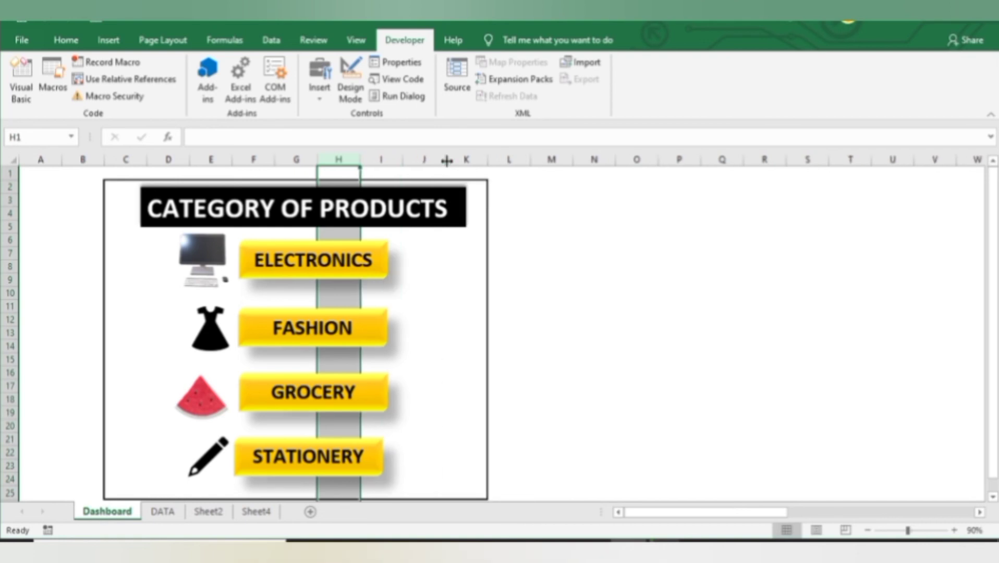
pyautogui.click(773, 375)
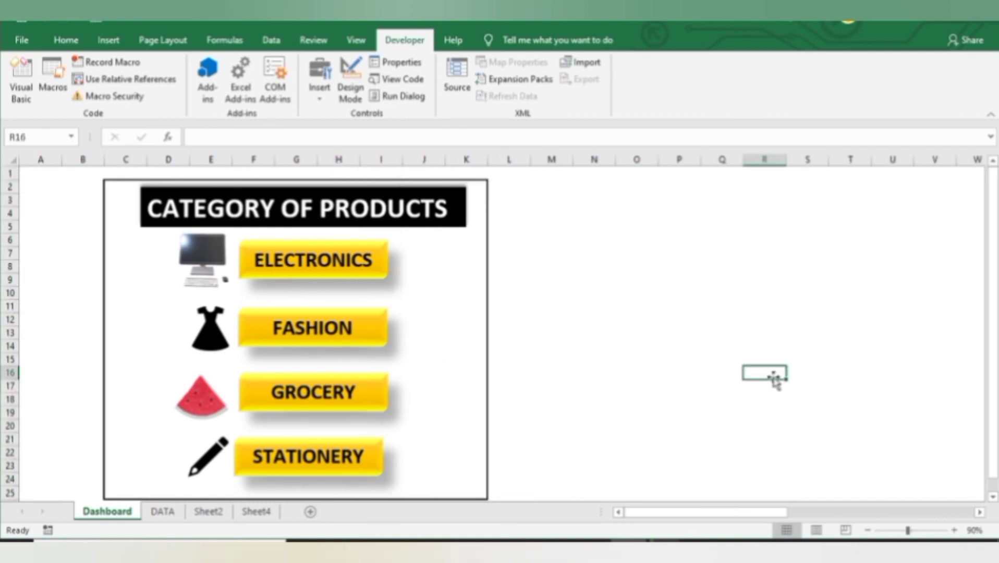
pyautogui.click(628, 157)
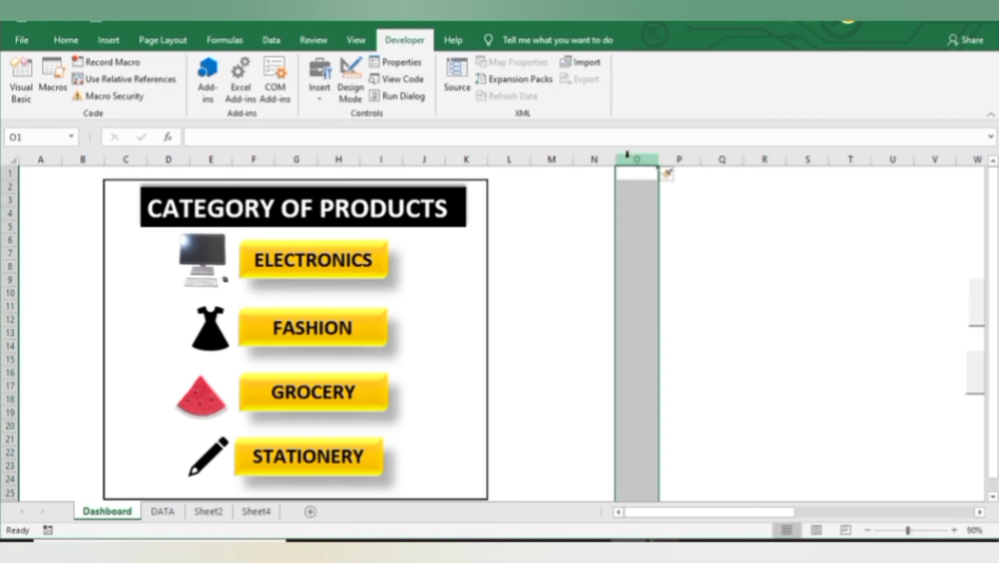
pyautogui.click(577, 250)
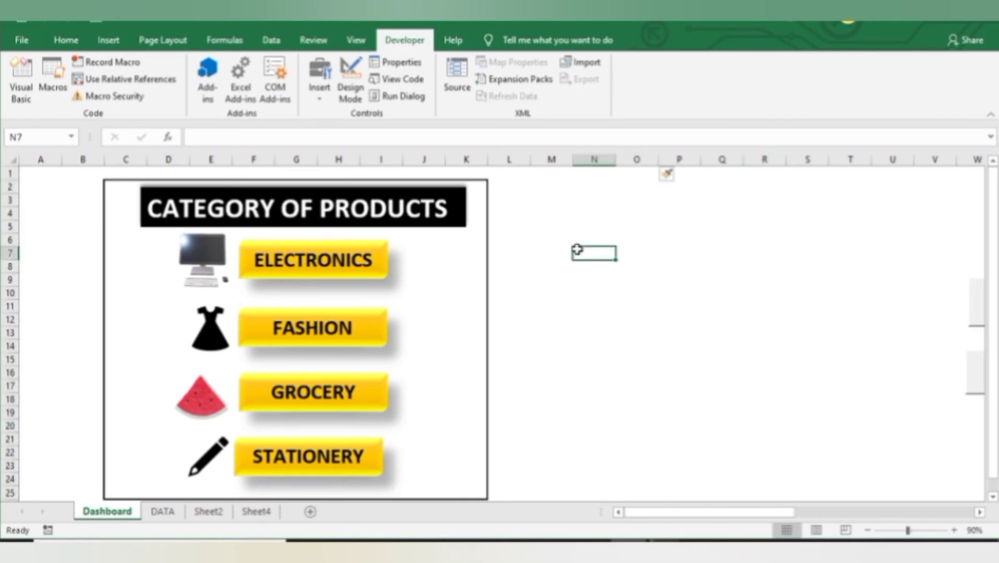